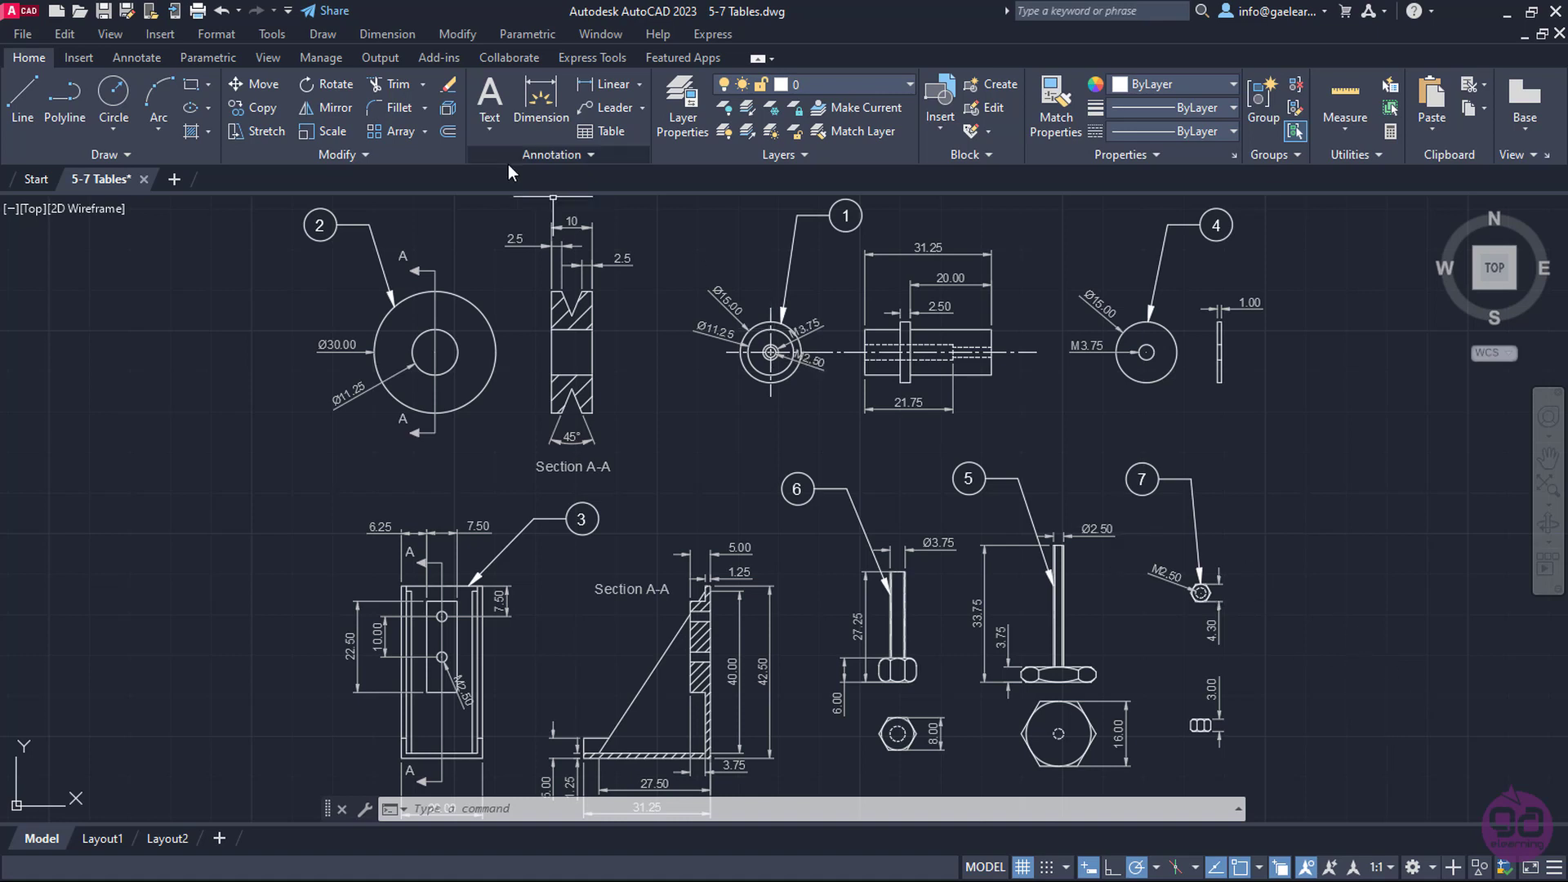
Open the Insert Table dialog with the Table command in the Home tab's Annotation panel
click(331, 35)
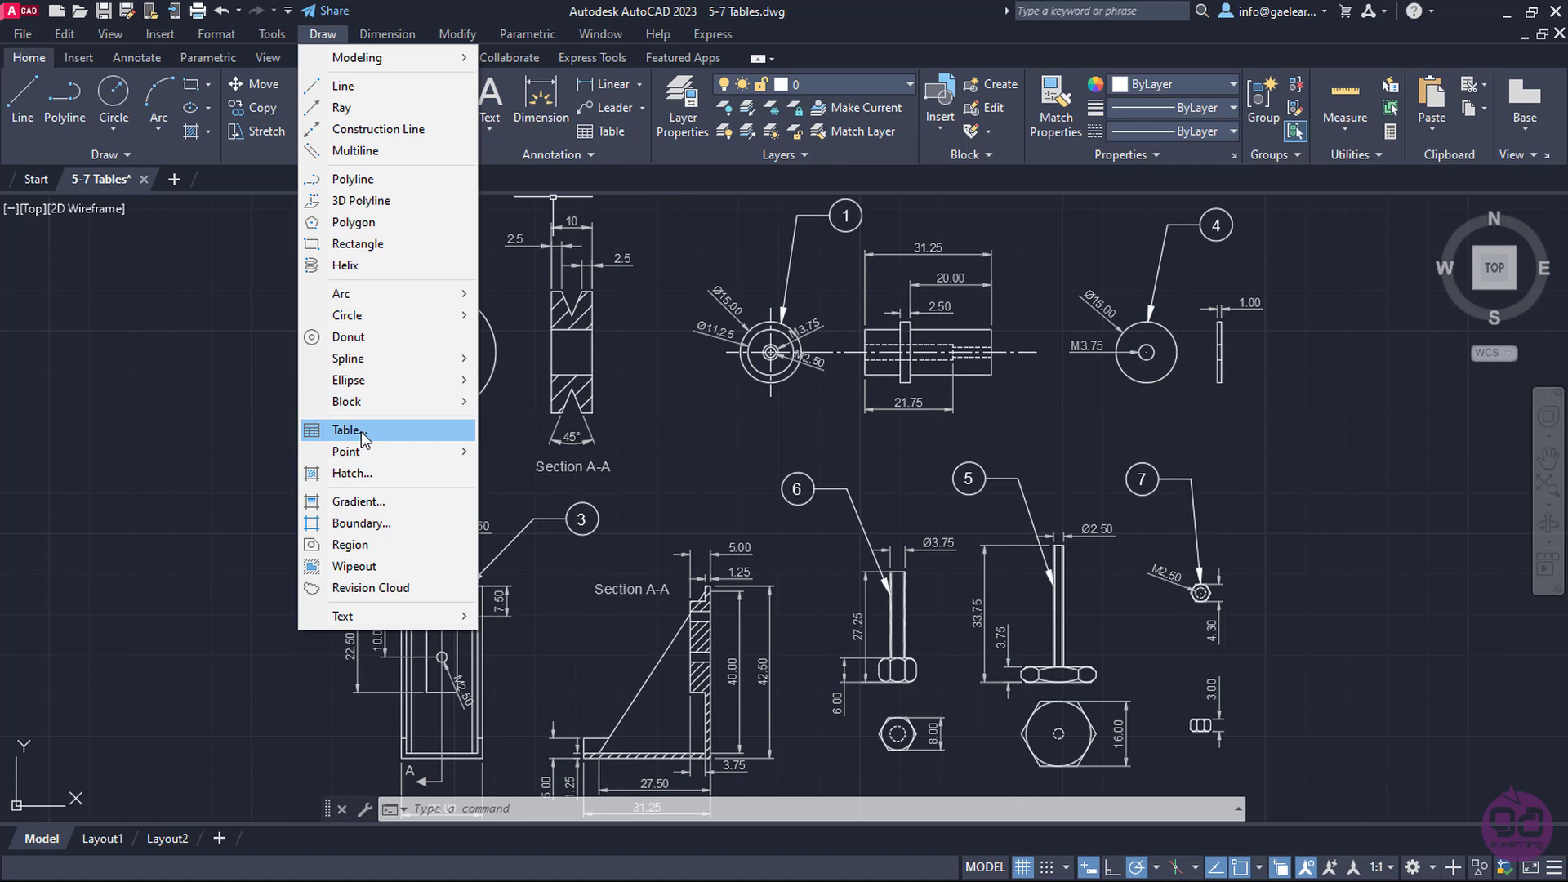
key(Escape)
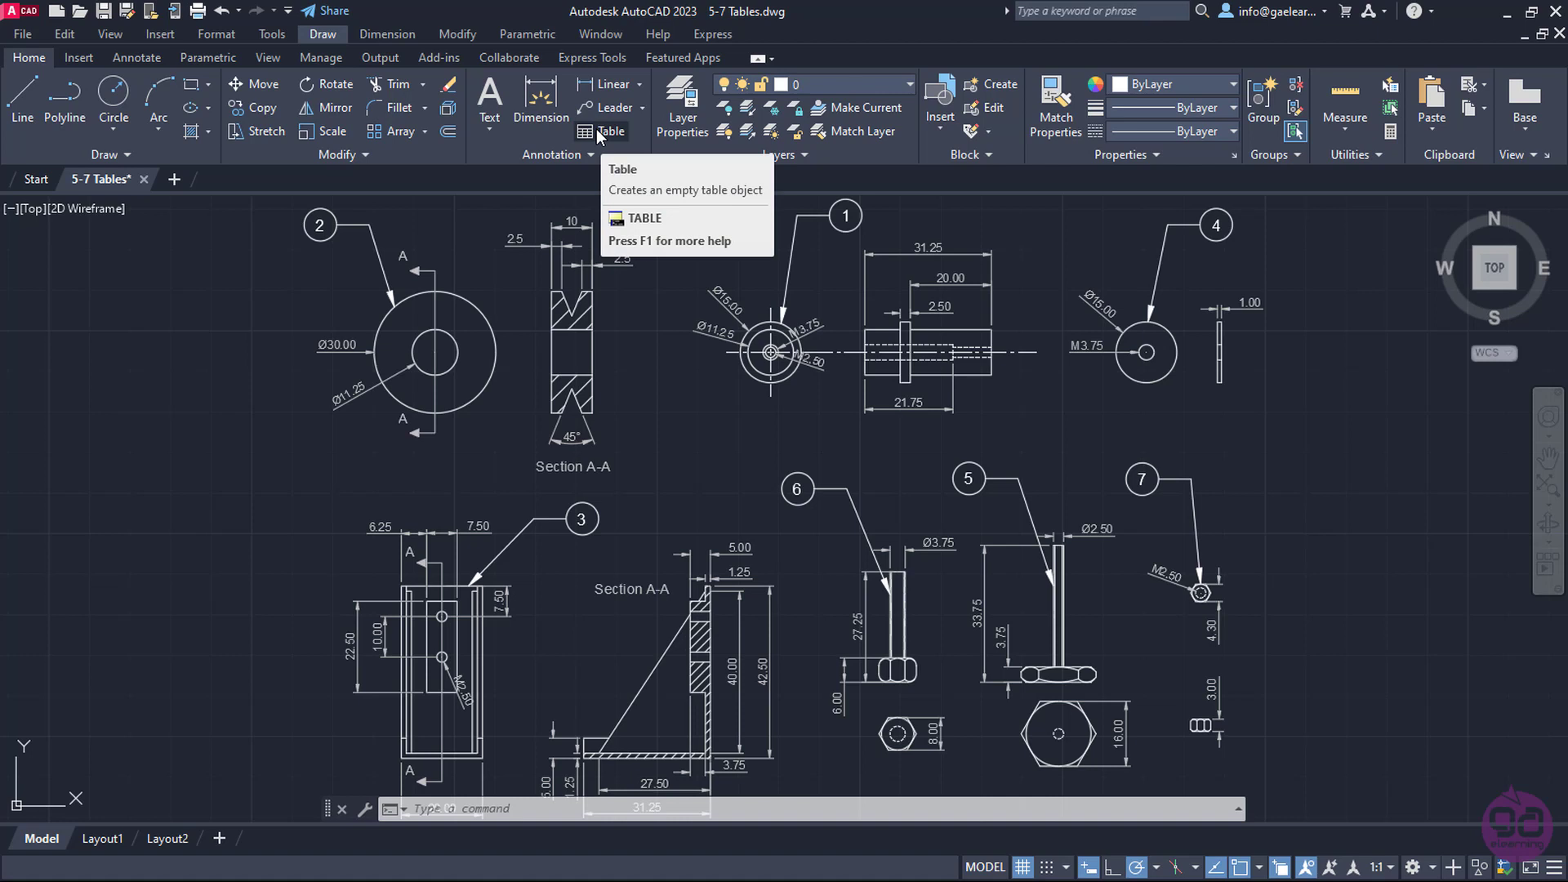
click(596, 129)
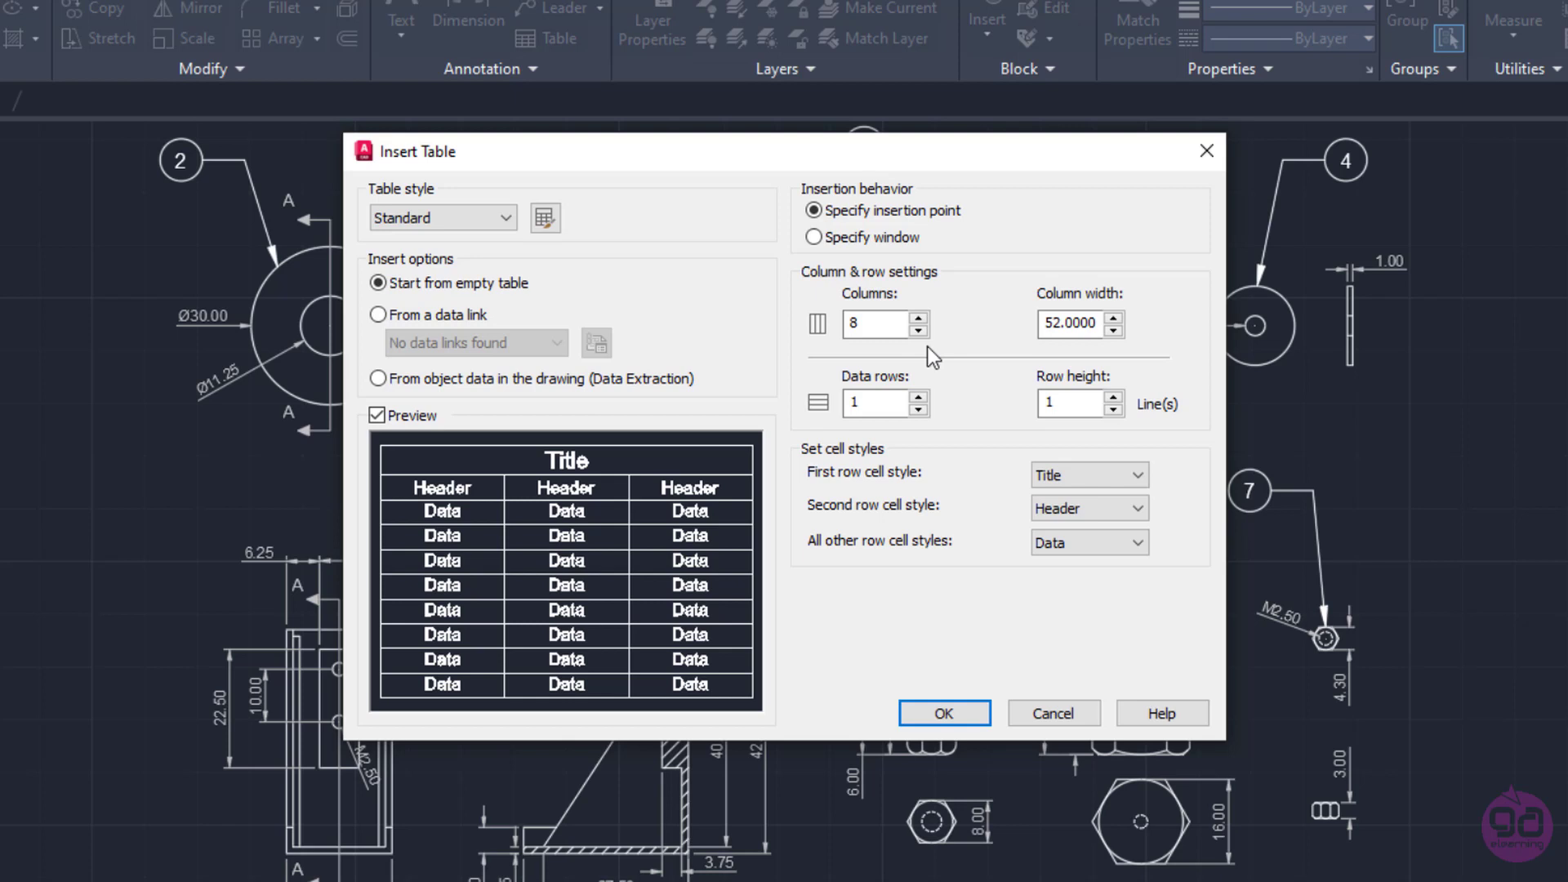
In Insert Table, change Columns from 8 to 3 and Column width from 52 to 40
drag(894, 324, 771, 311)
text(3)
drag(1098, 323, 1040, 325)
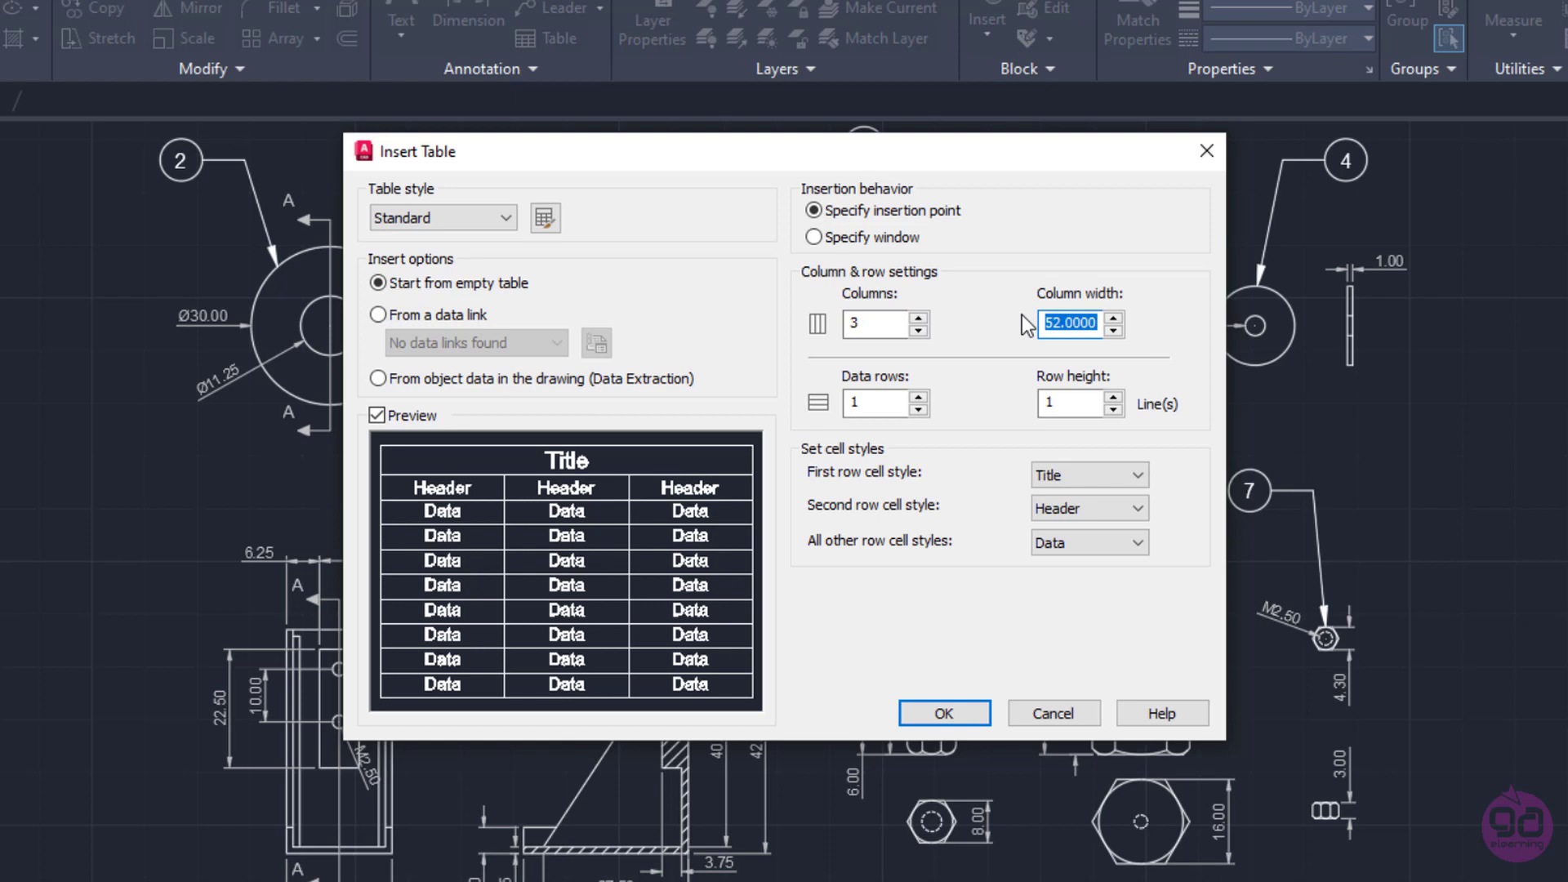
text(40)
click(883, 400)
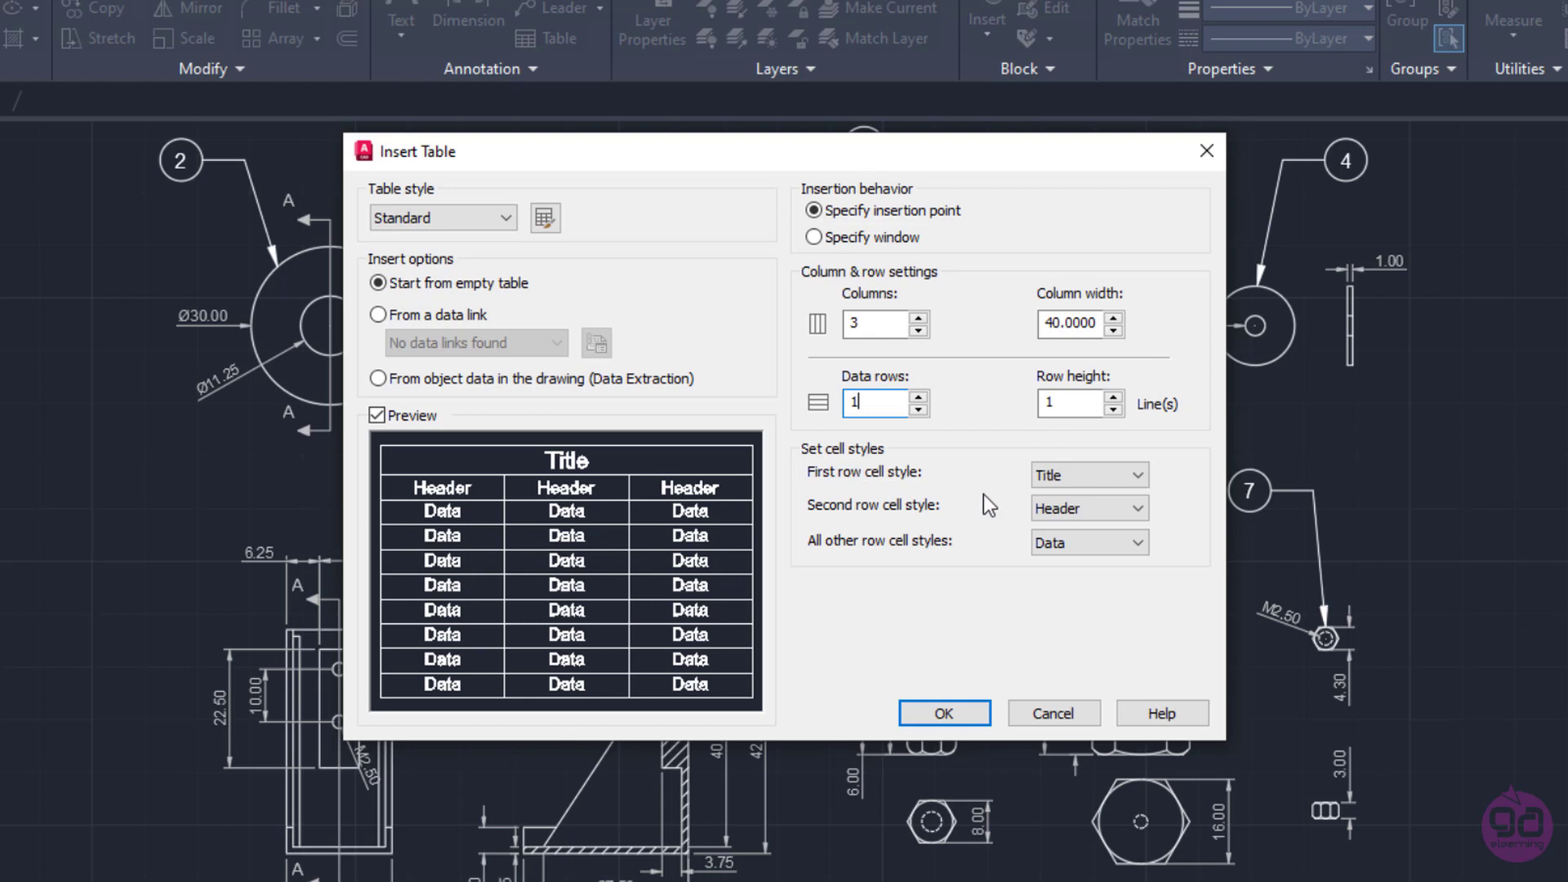
click(1120, 477)
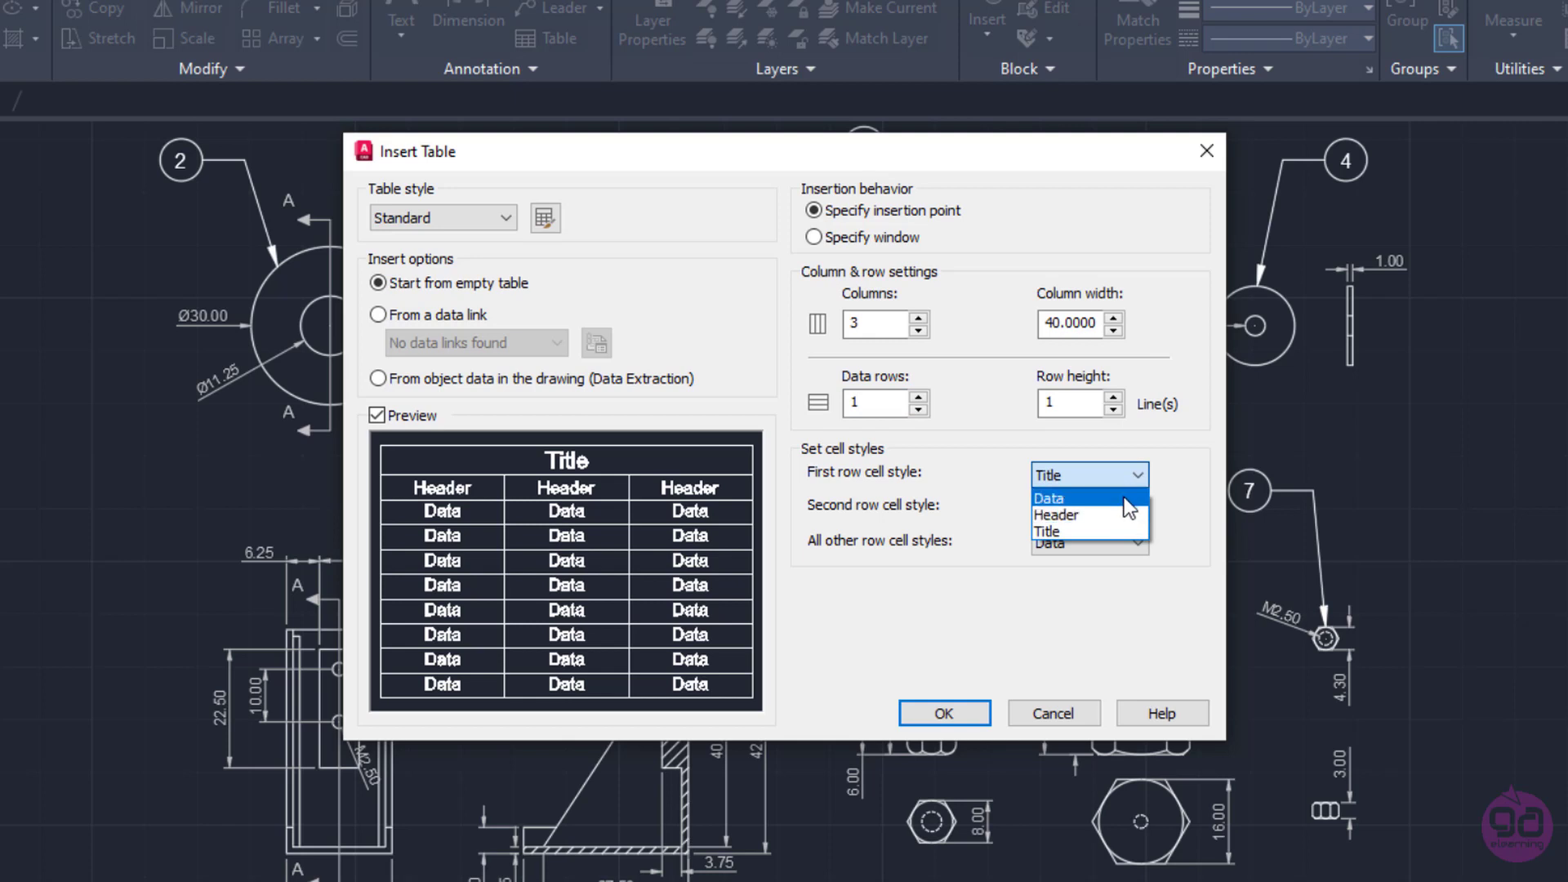
click(1193, 493)
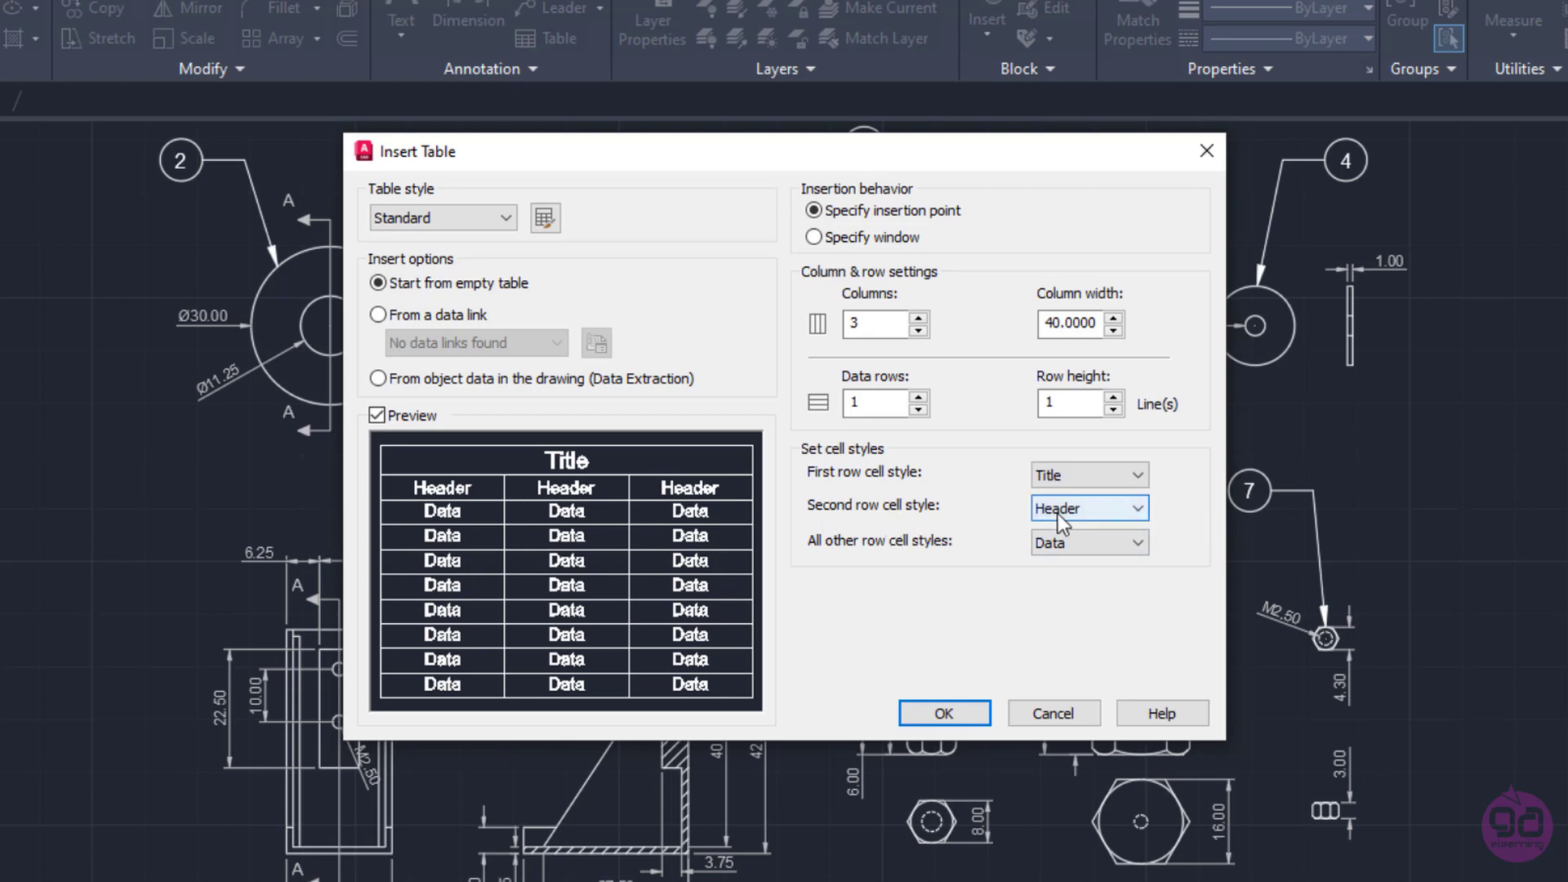
click(1095, 511)
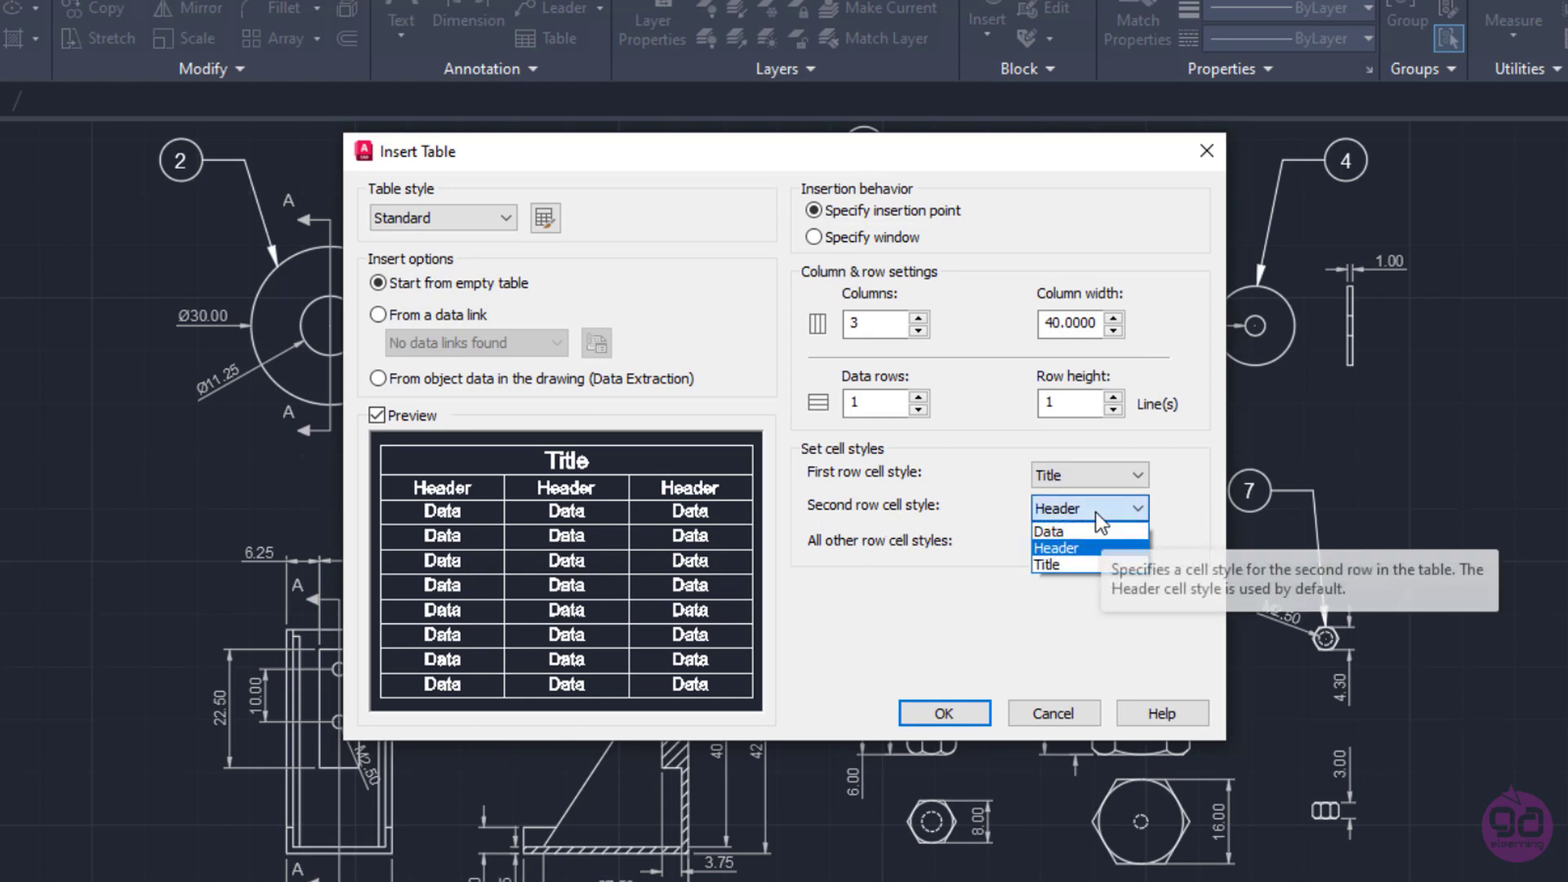
click(1096, 511)
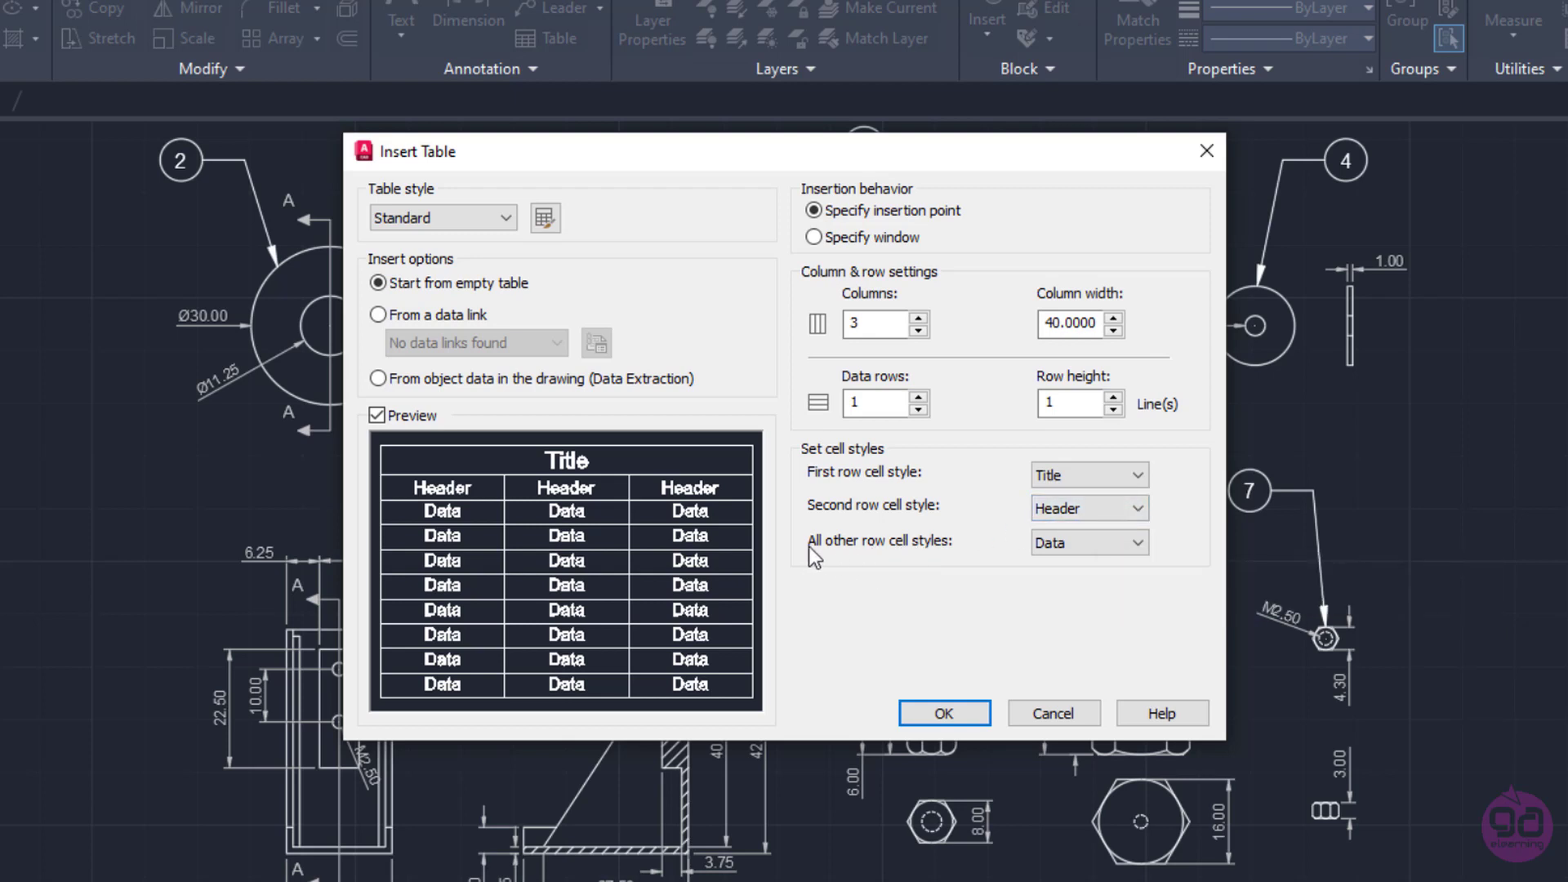
click(874, 404)
Set 6 data rows, a Header first row and Data for the second and remaining rows
click(886, 405)
key(BackSpace)
text(6)
click(1065, 472)
click(1077, 516)
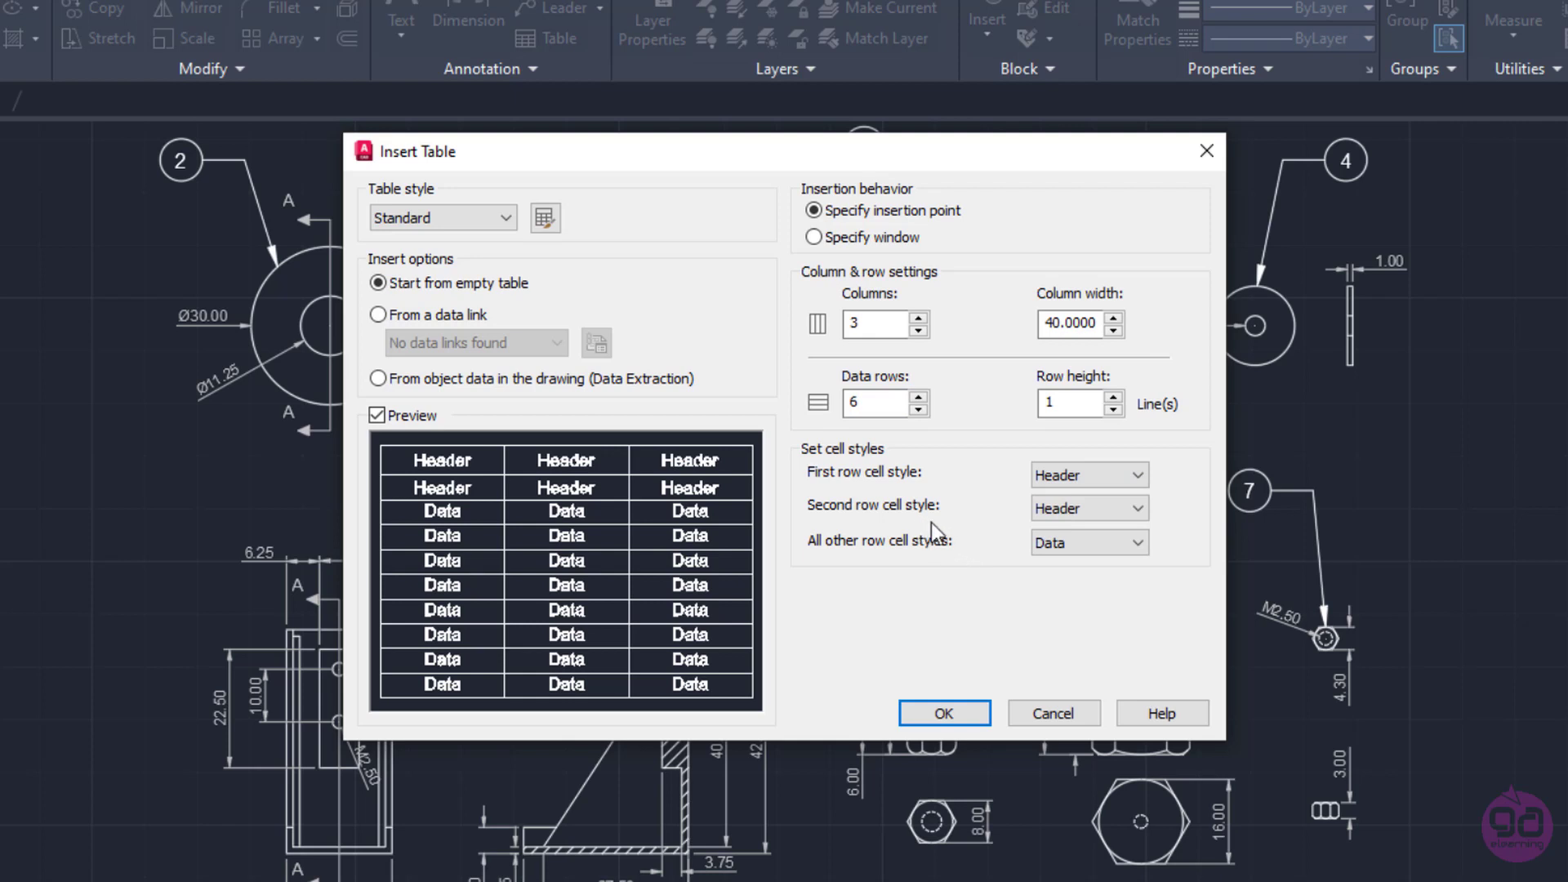
click(1096, 510)
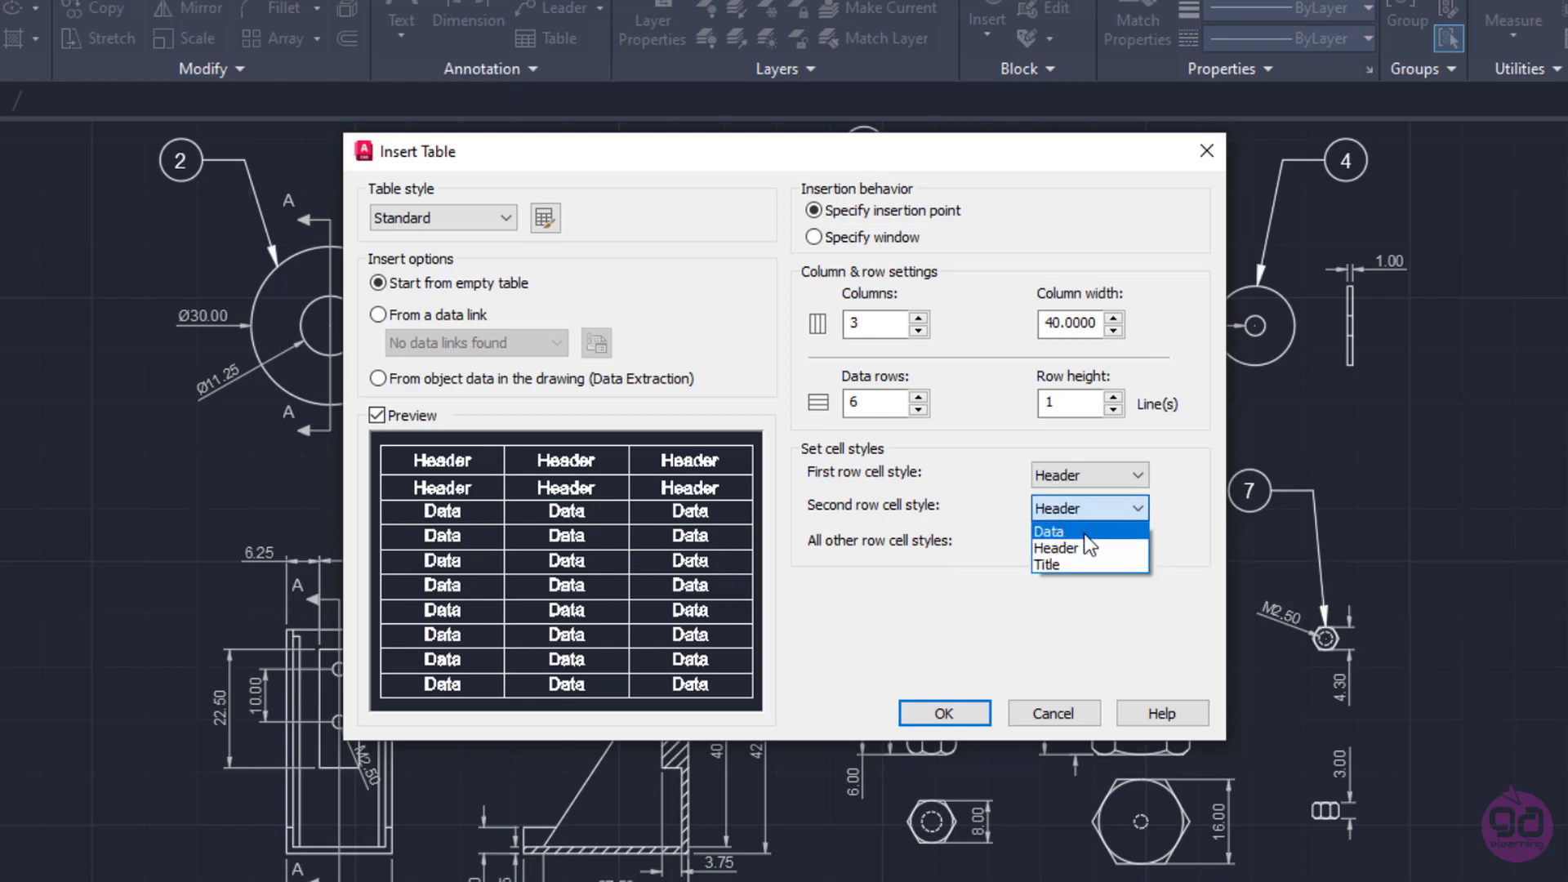
click(1084, 528)
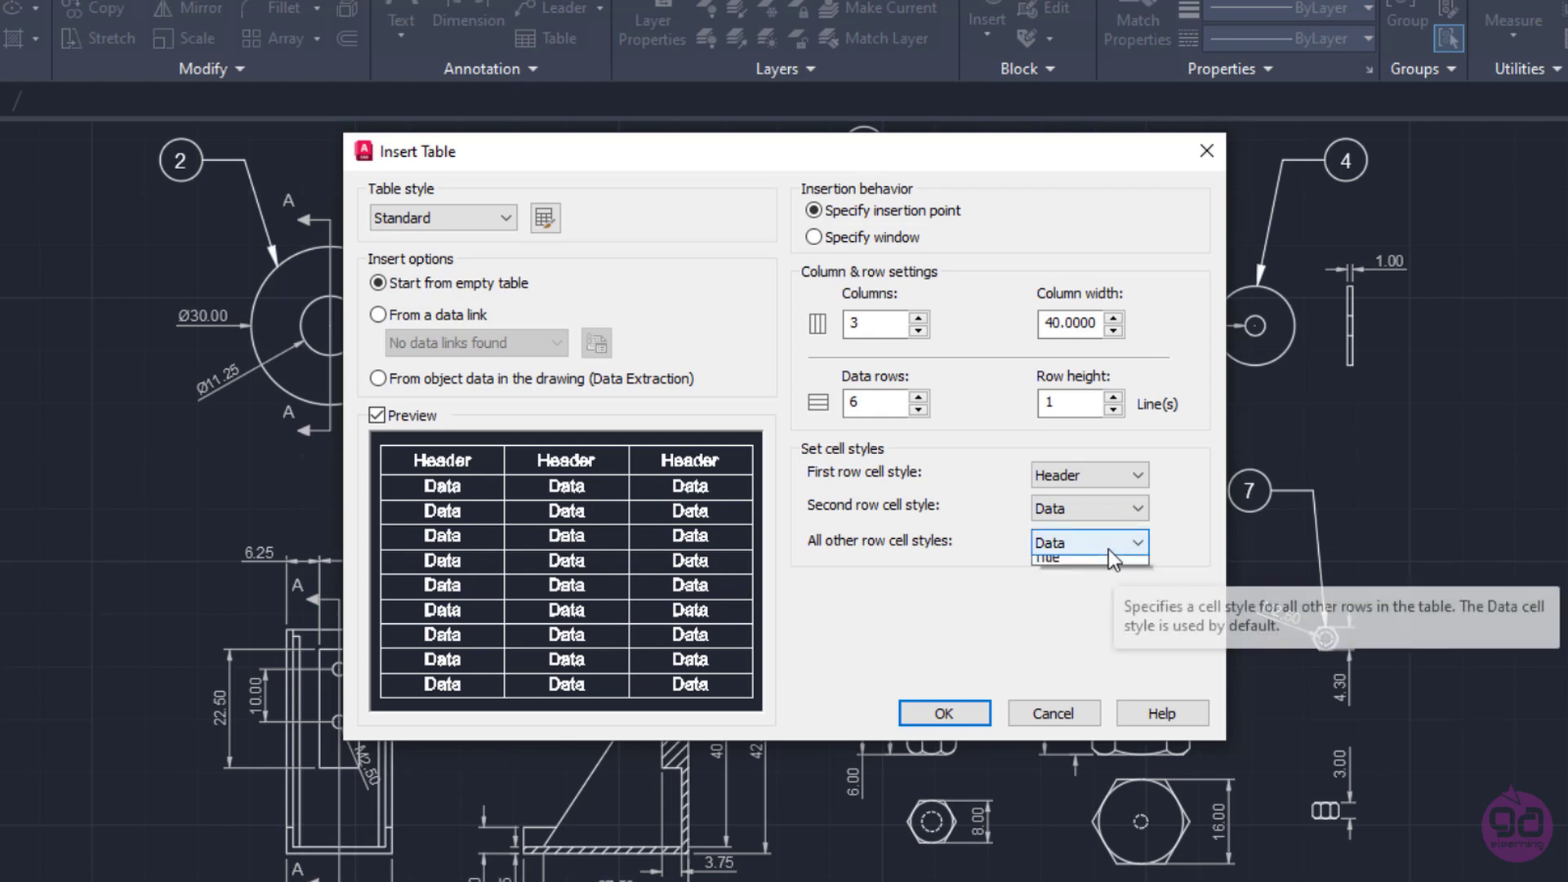
click(1109, 548)
click(1101, 562)
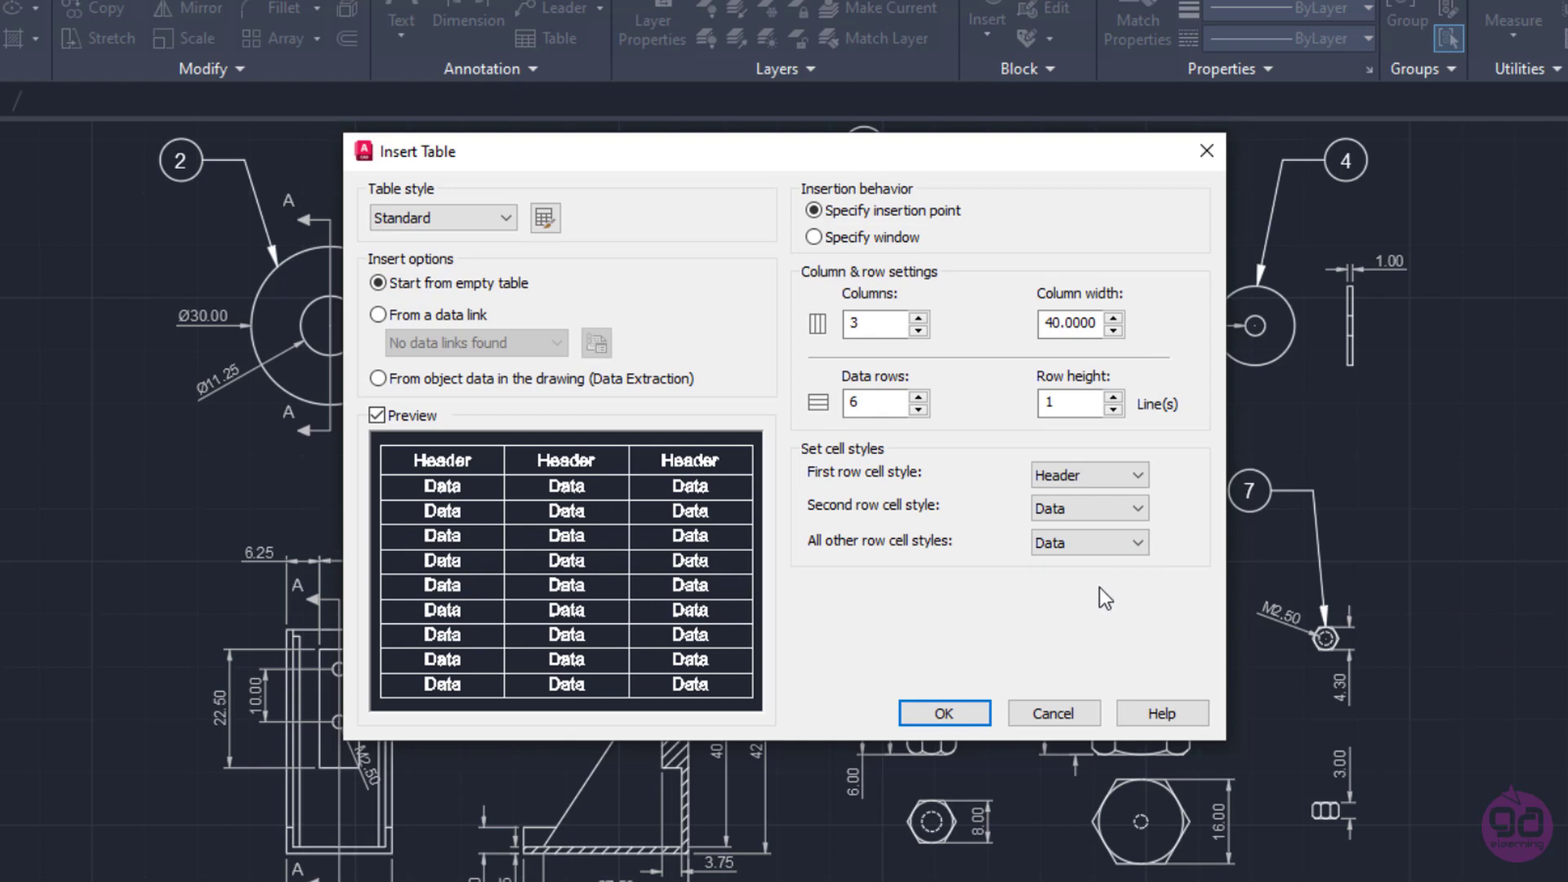
double_click(1042, 403)
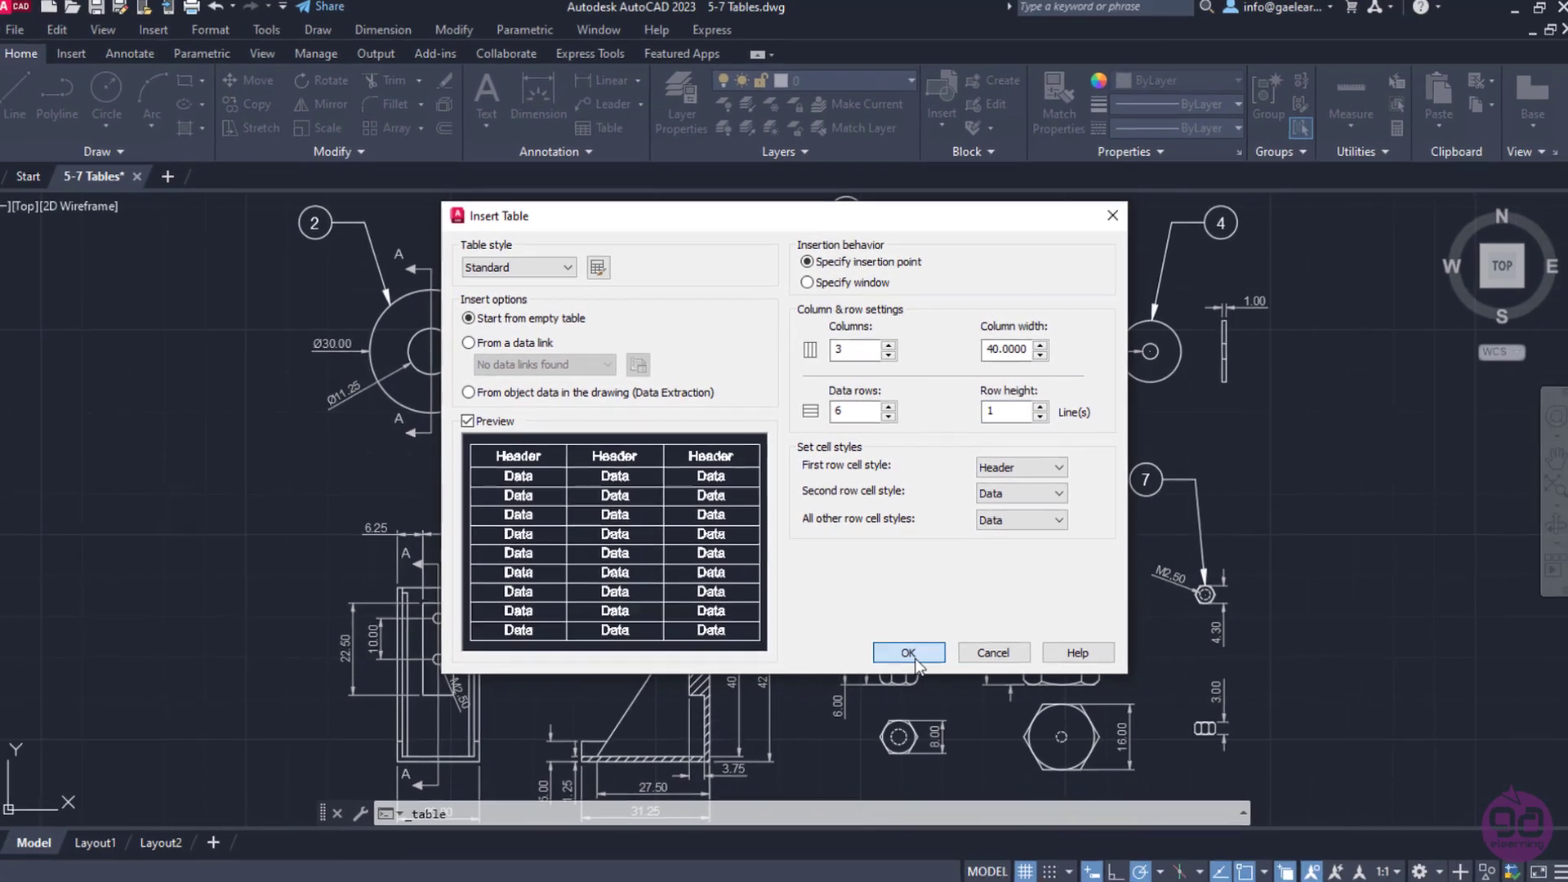
Accept the table settings and place the table in the empty area below the assembly drawing
click(953, 722)
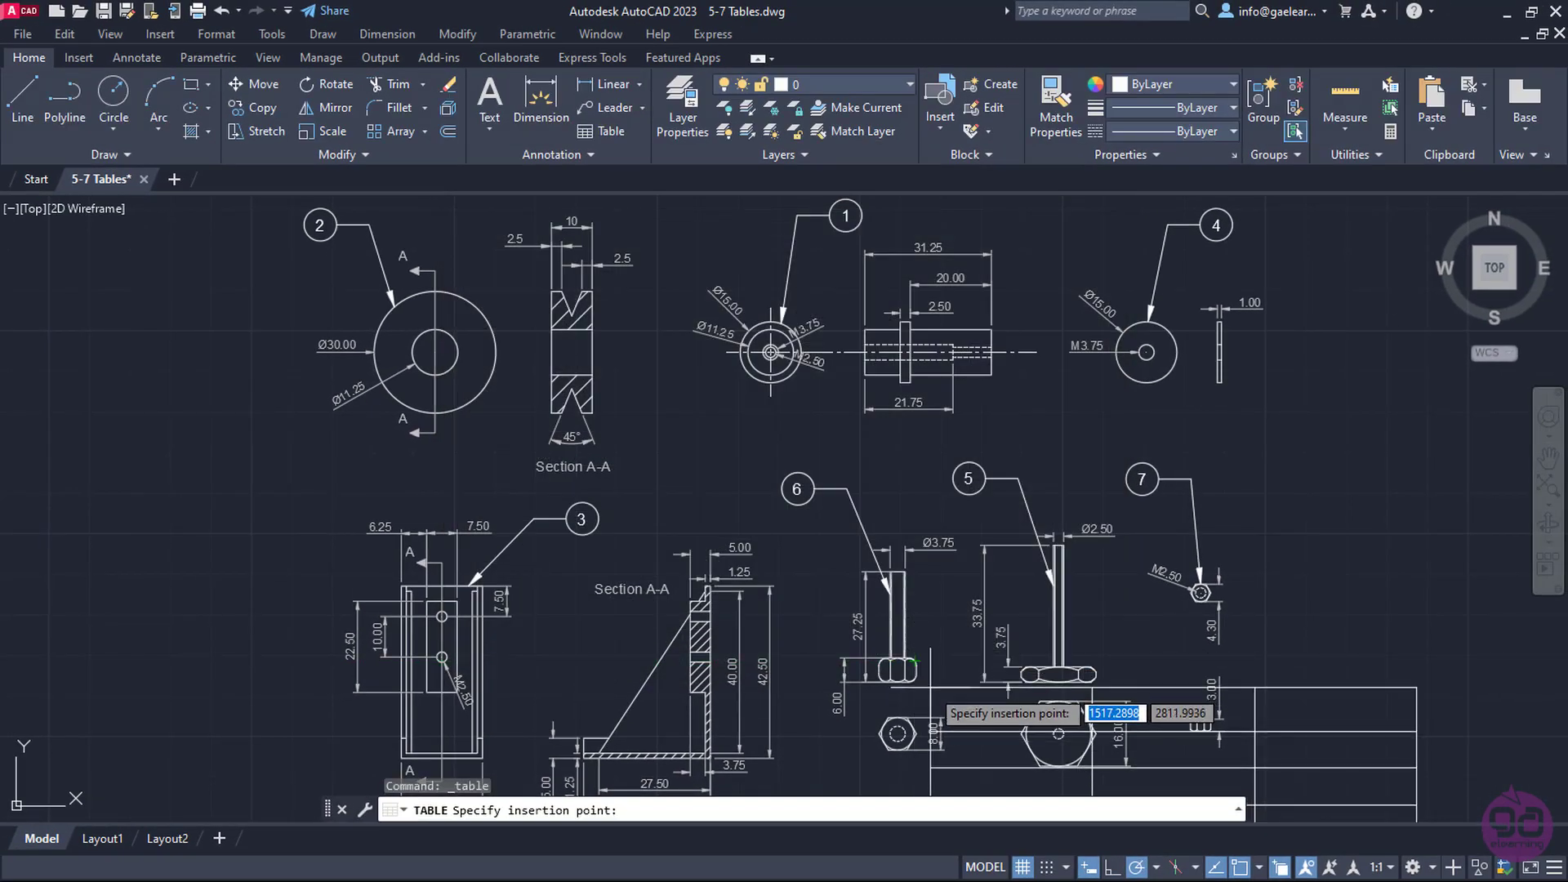
middle_drag(913, 660, 825, 280)
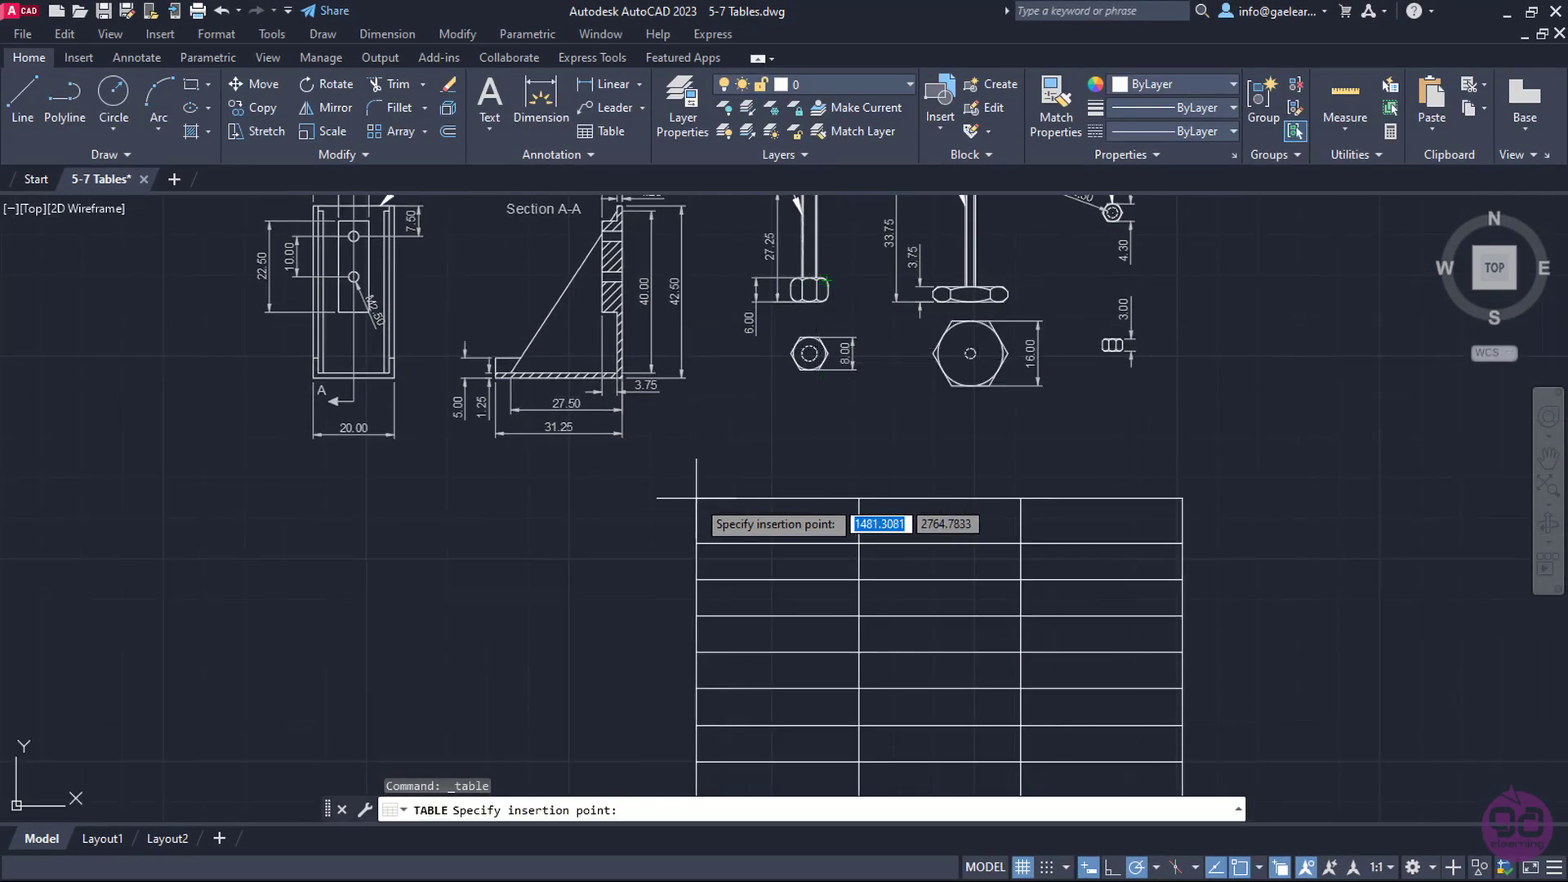
middle_drag(672, 500, 681, 431)
click(663, 431)
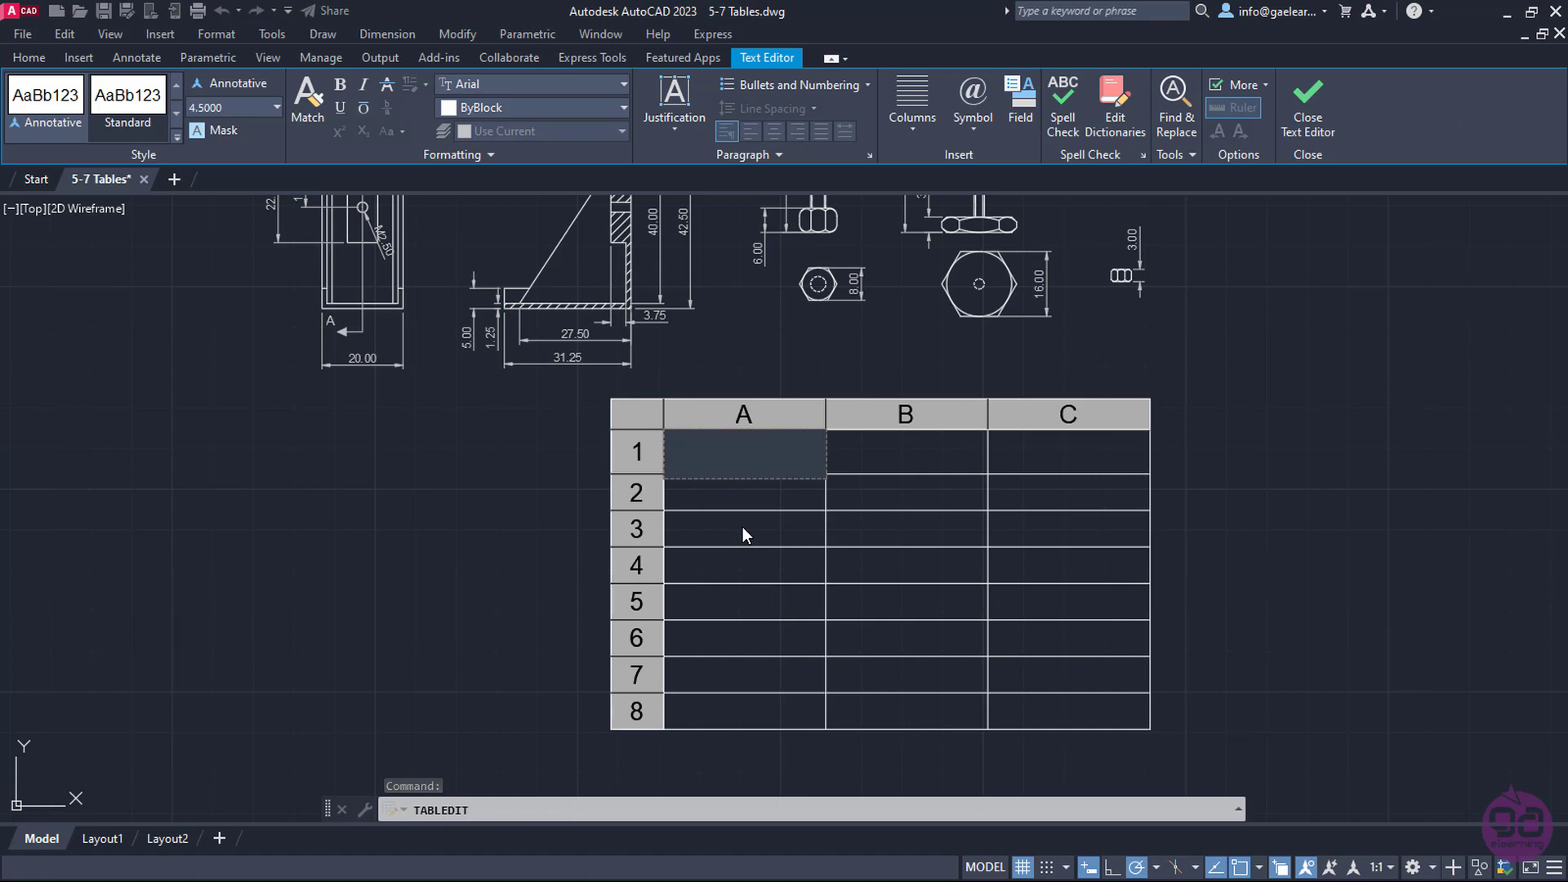
Enter the headings Item No., Description and Quantity in row 1, then close the text editor
text(Ite)
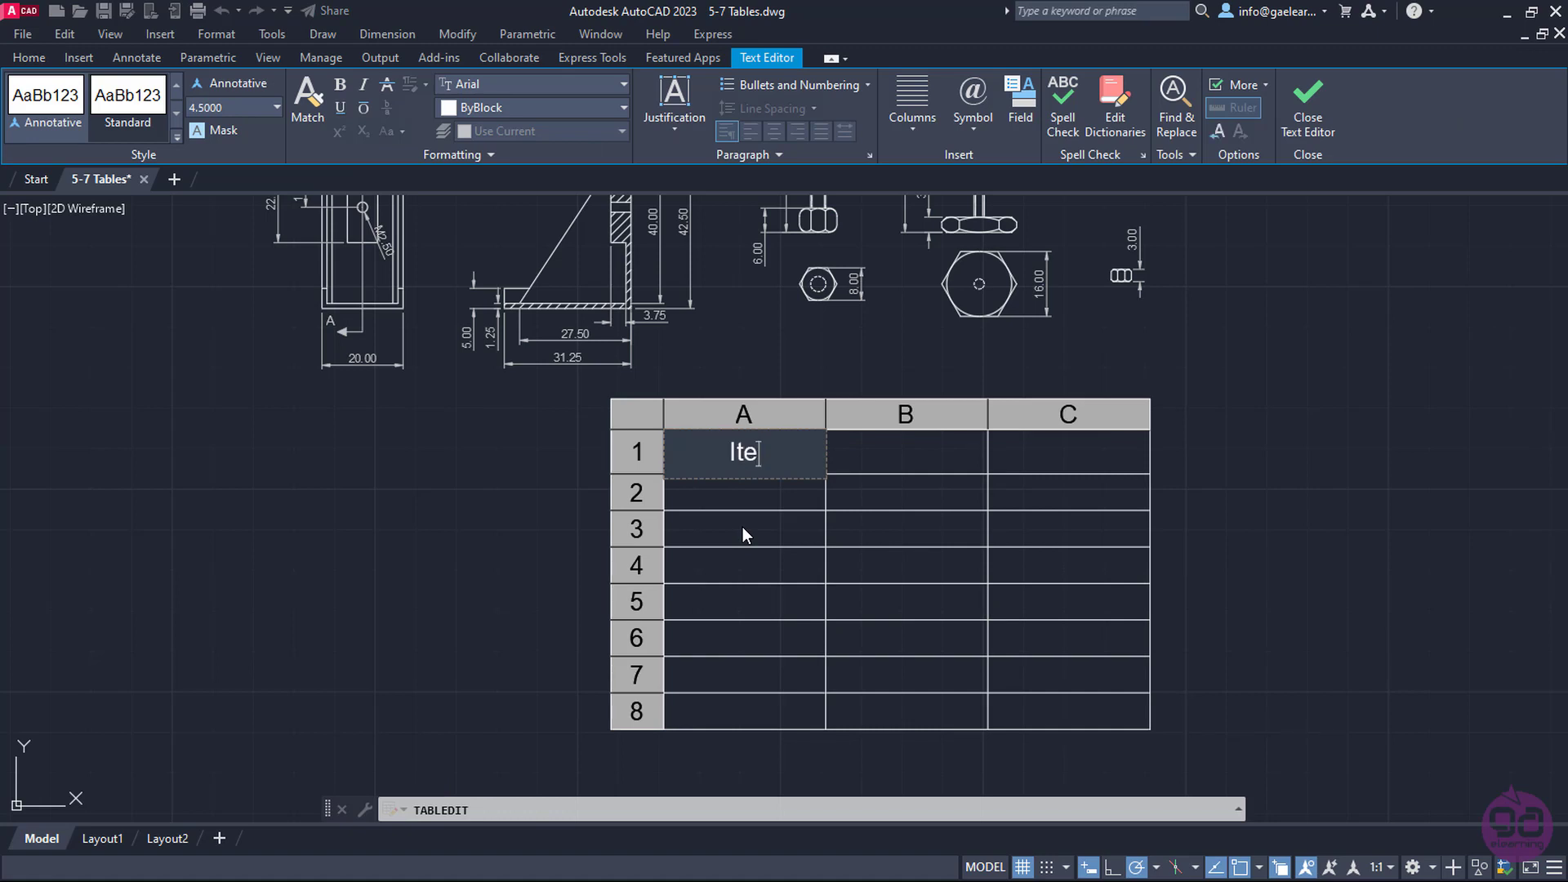
text(m No.)
key(Tab)
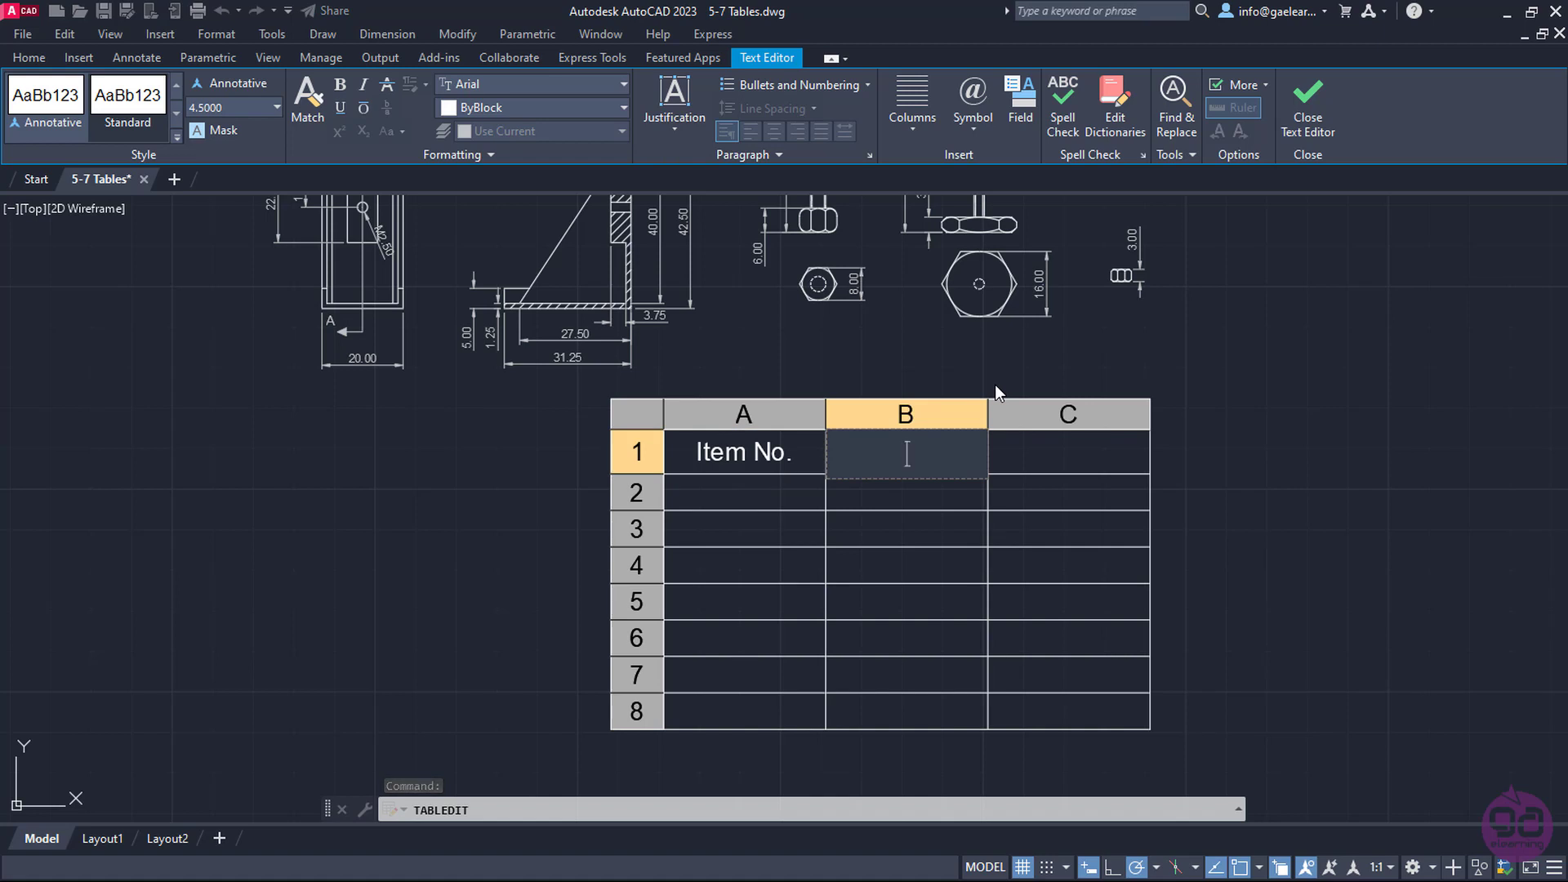
text(De)
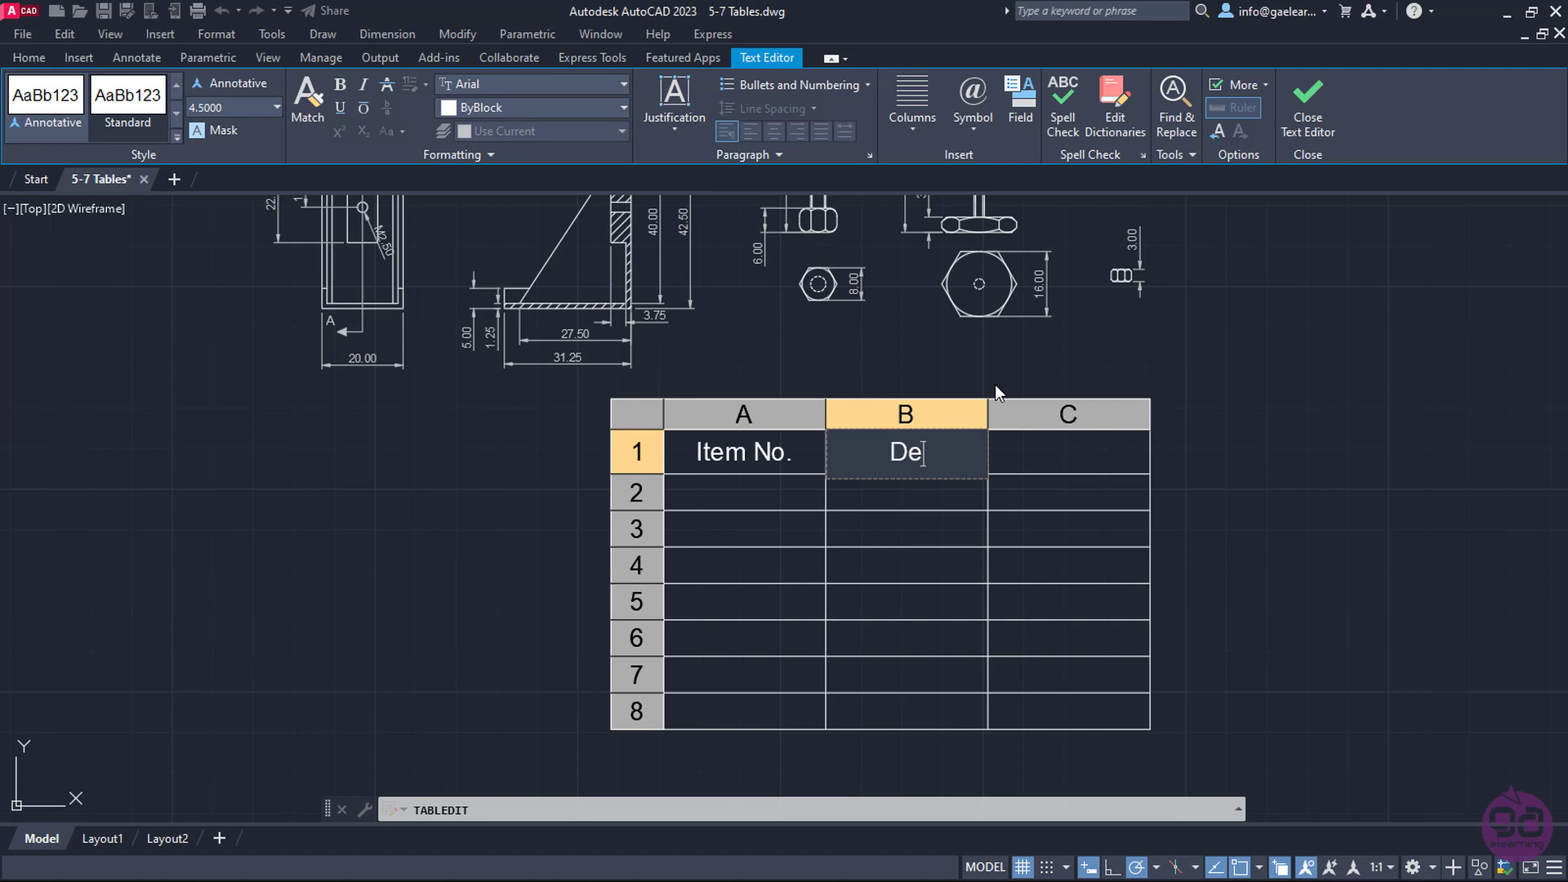
text(scri)
text(ption)
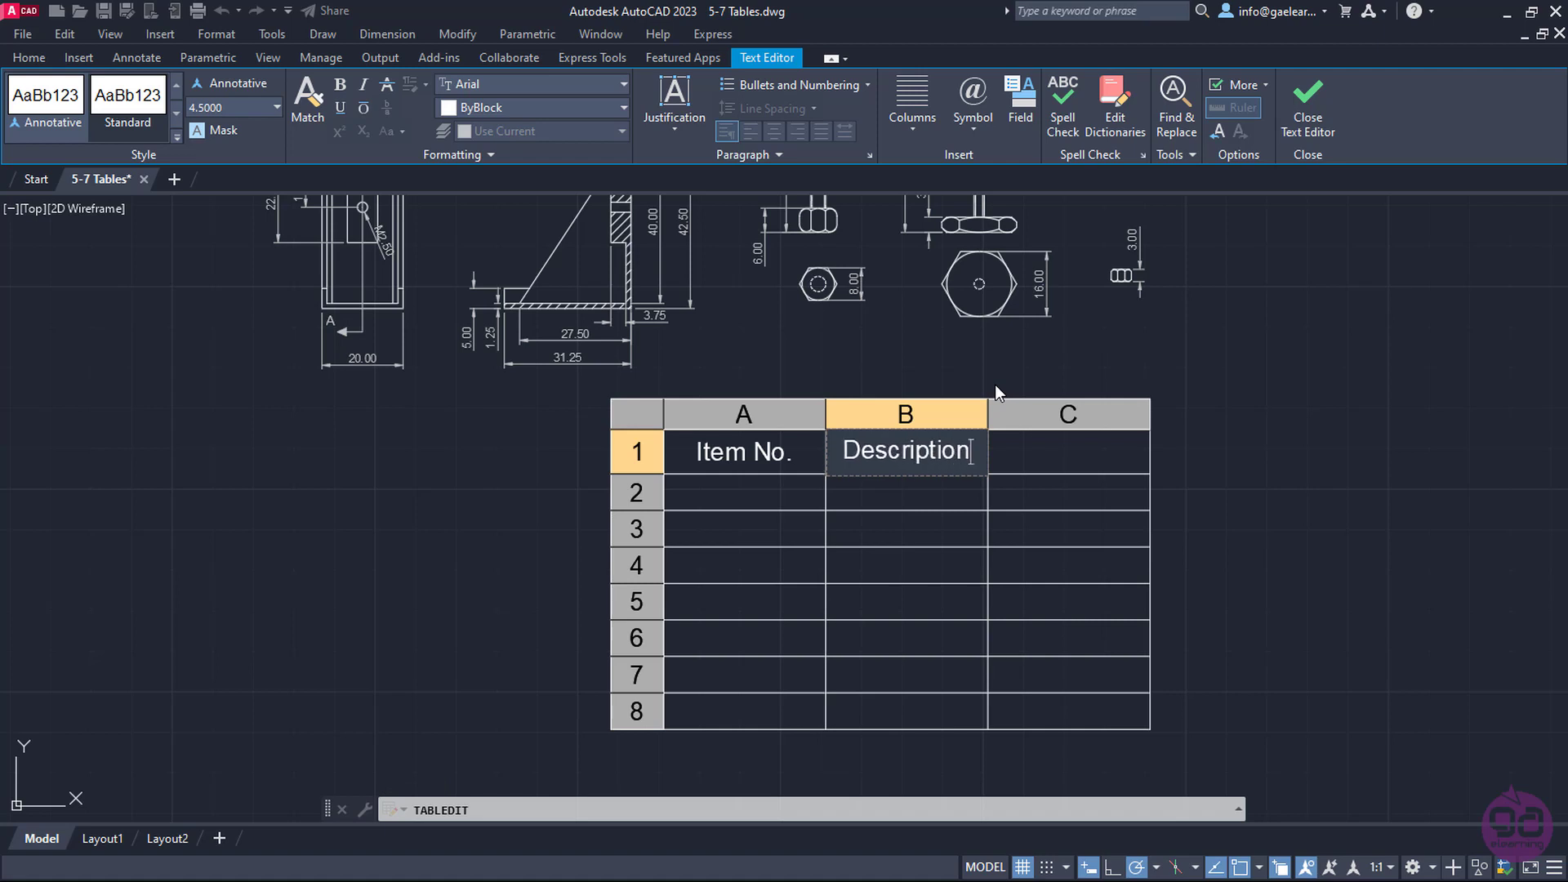
key(Tab)
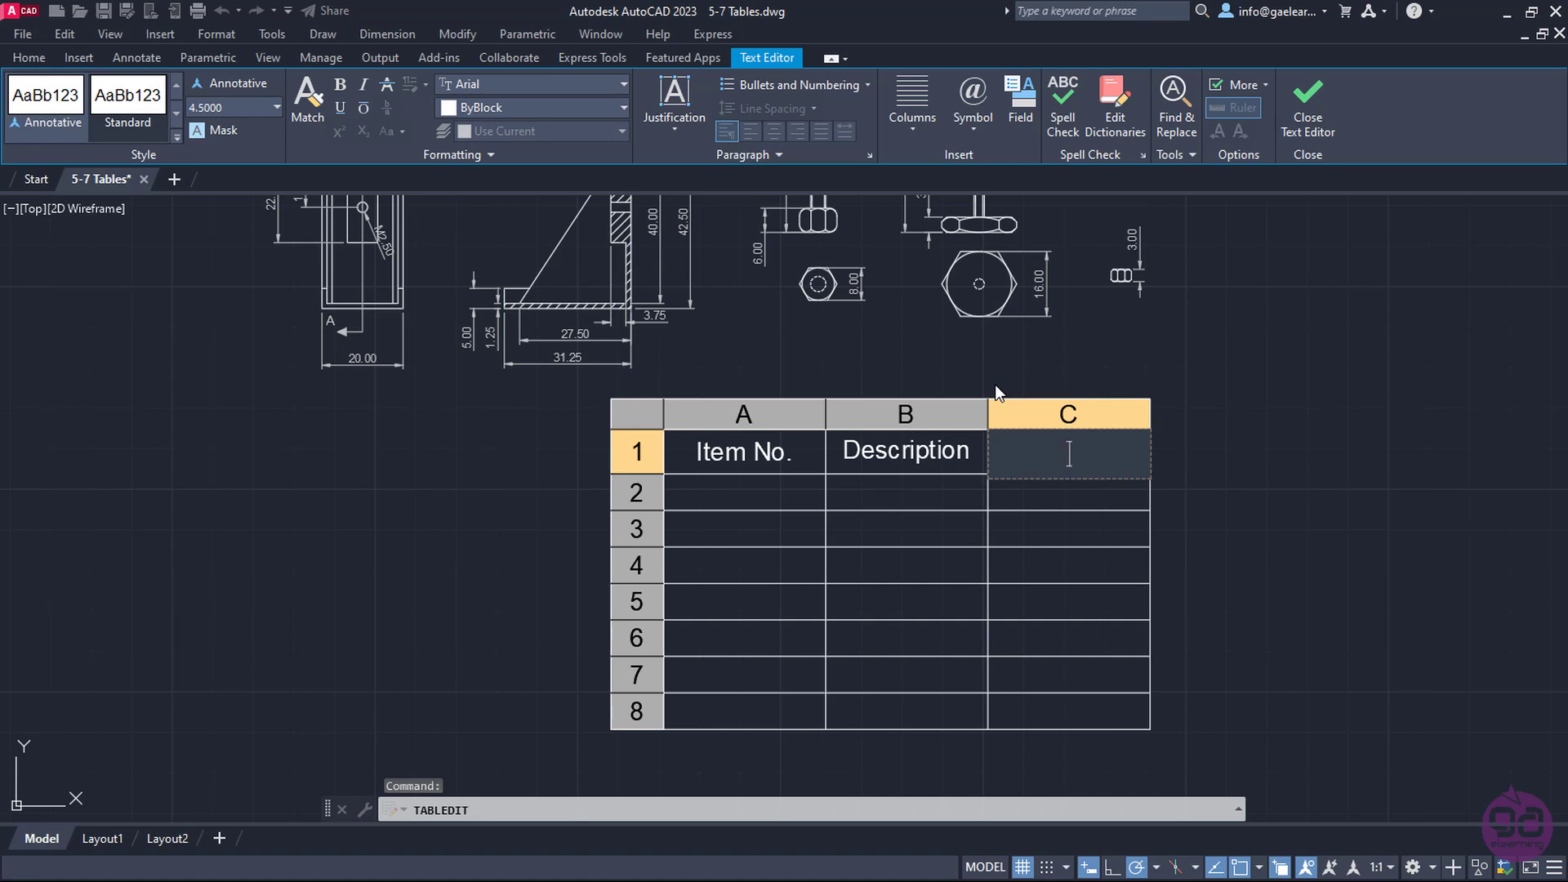
text(Qua)
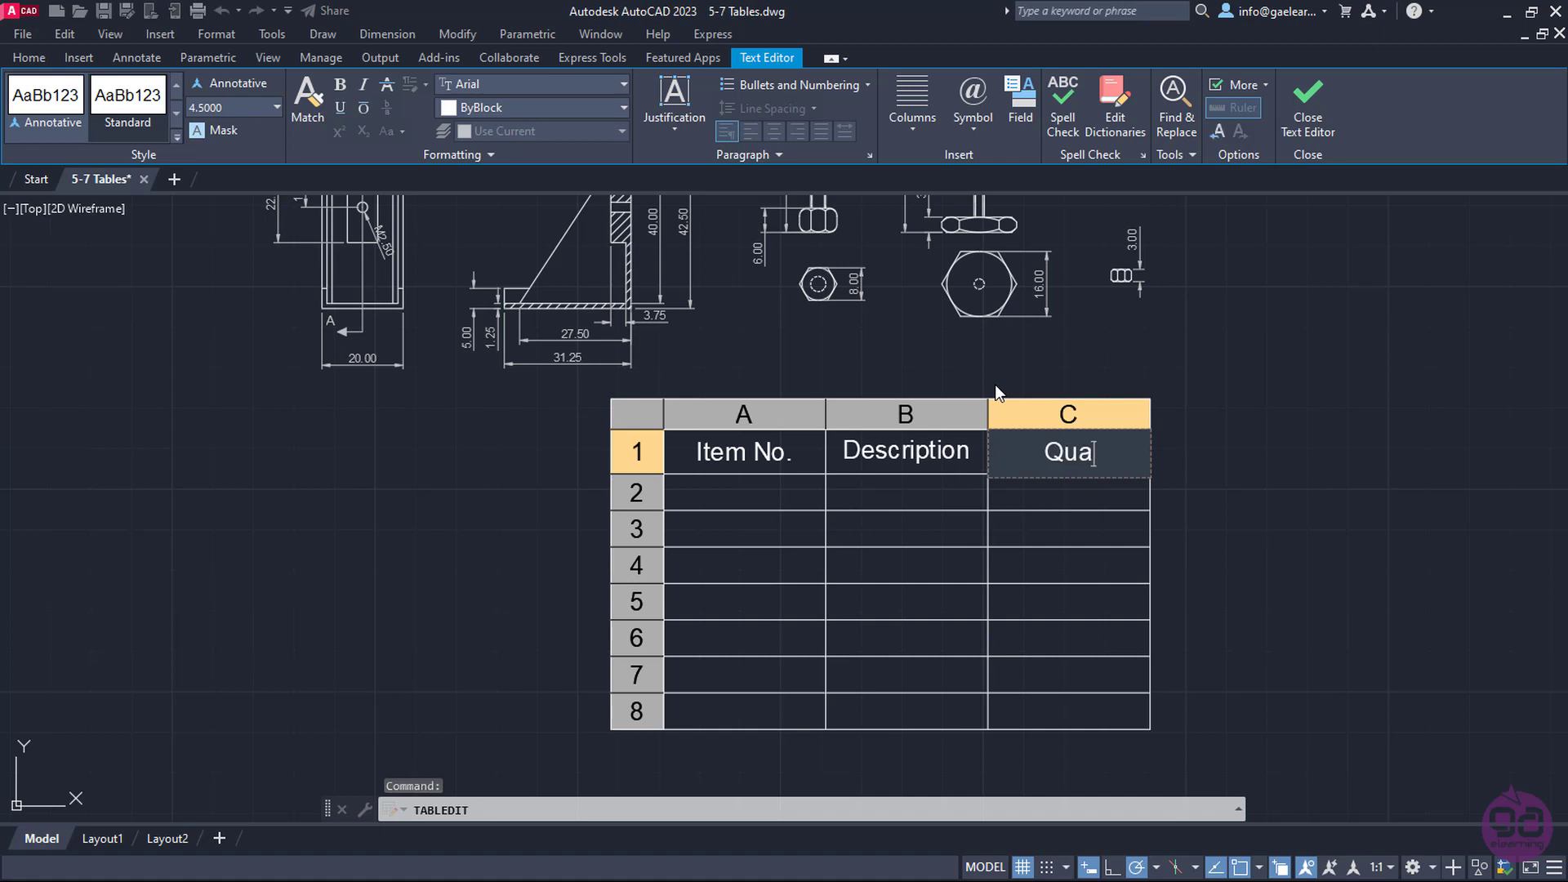
text(ntity)
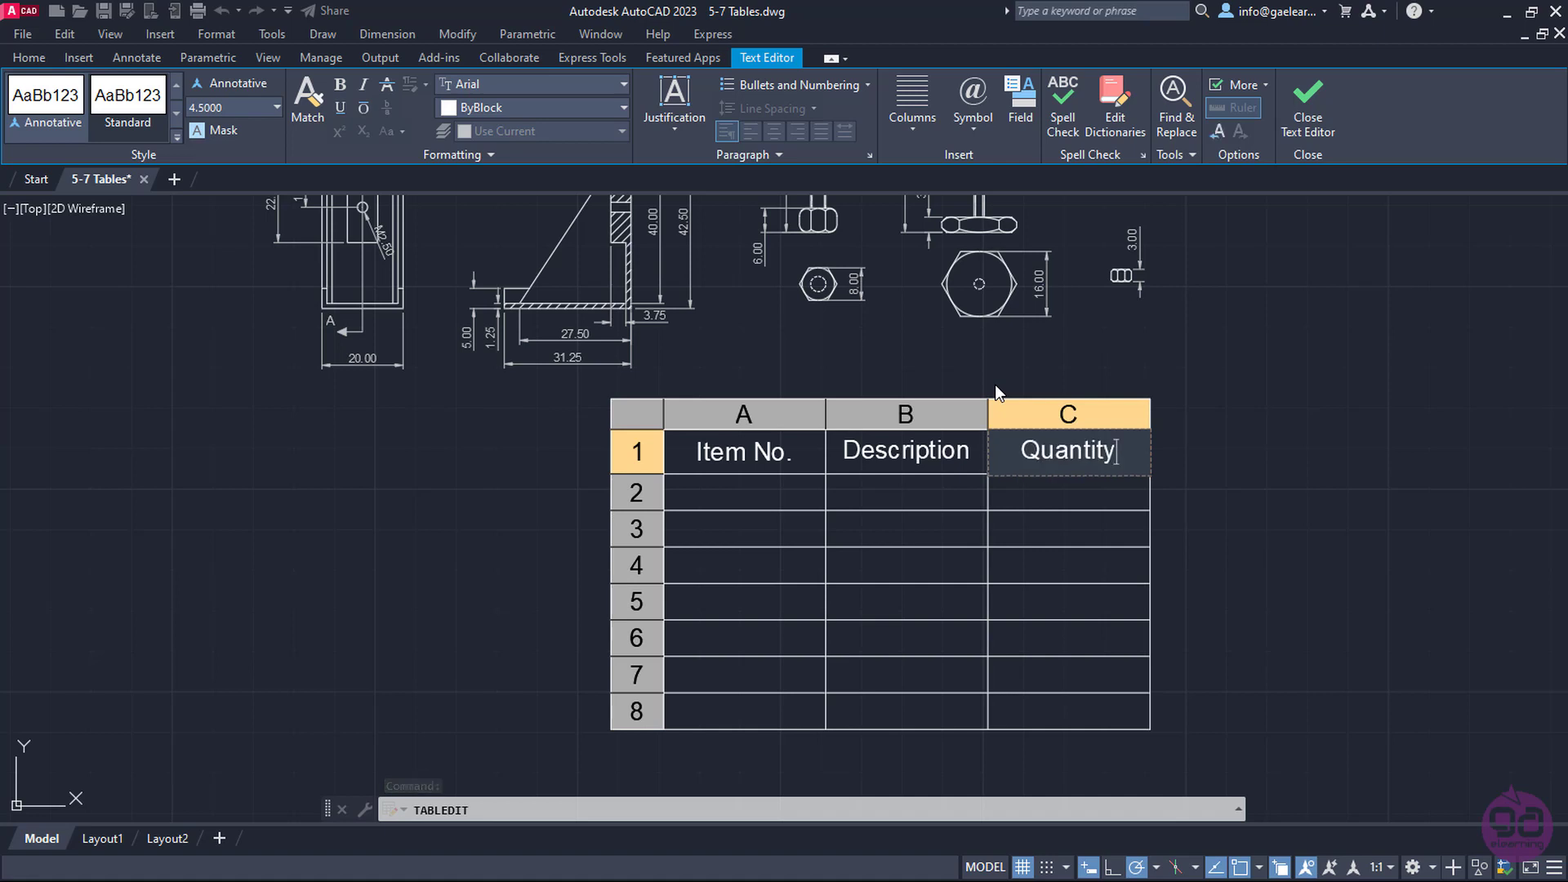
click(1308, 112)
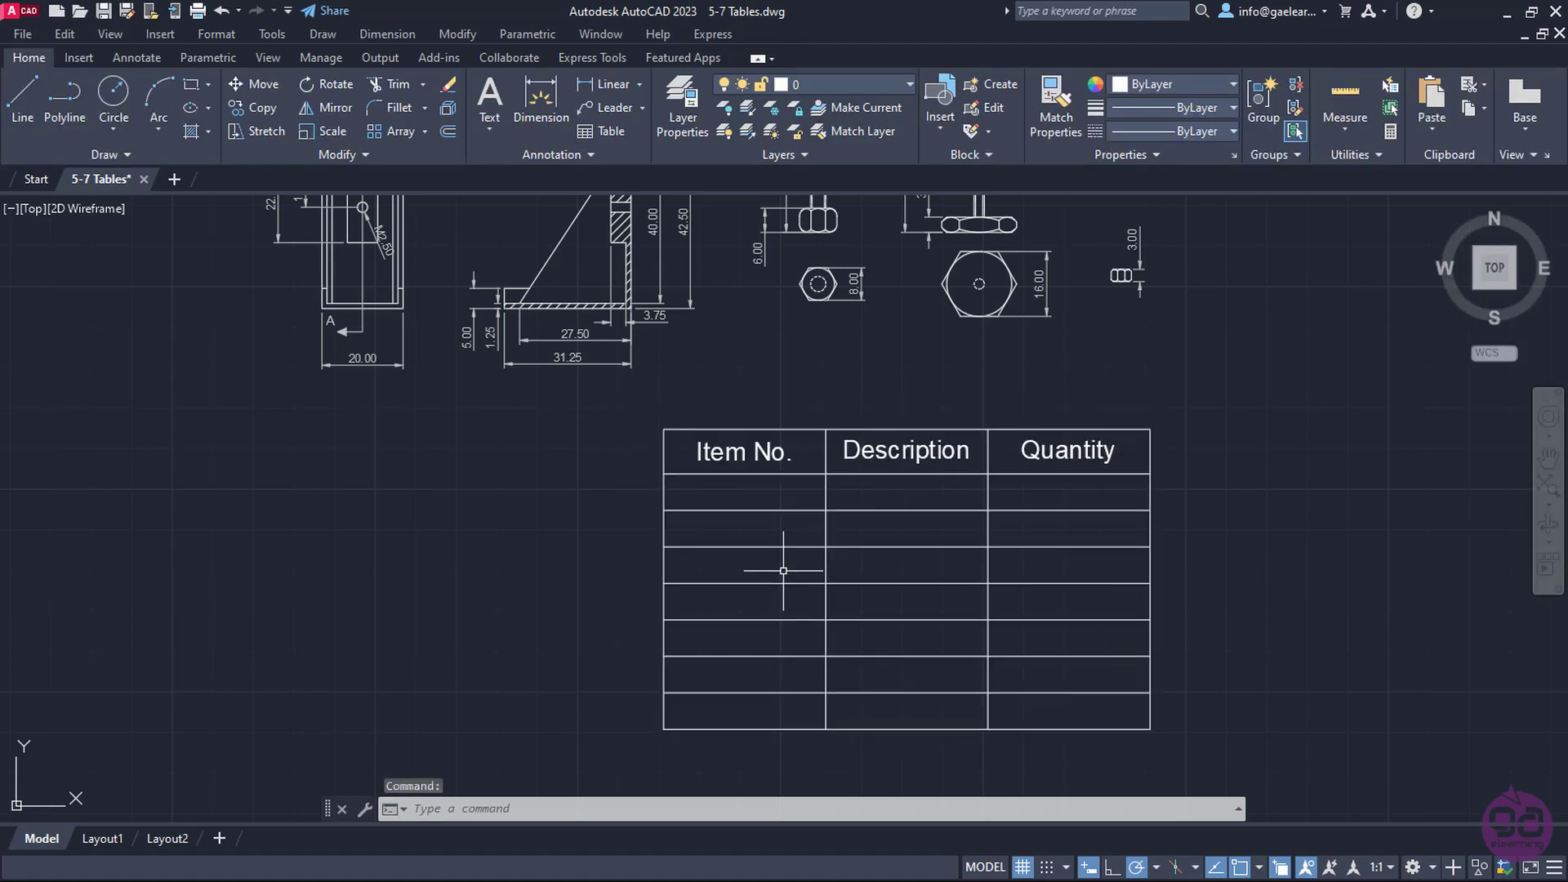
Enter item numbers 1 through 7 down column A, starting at cell A2
double_click(768, 480)
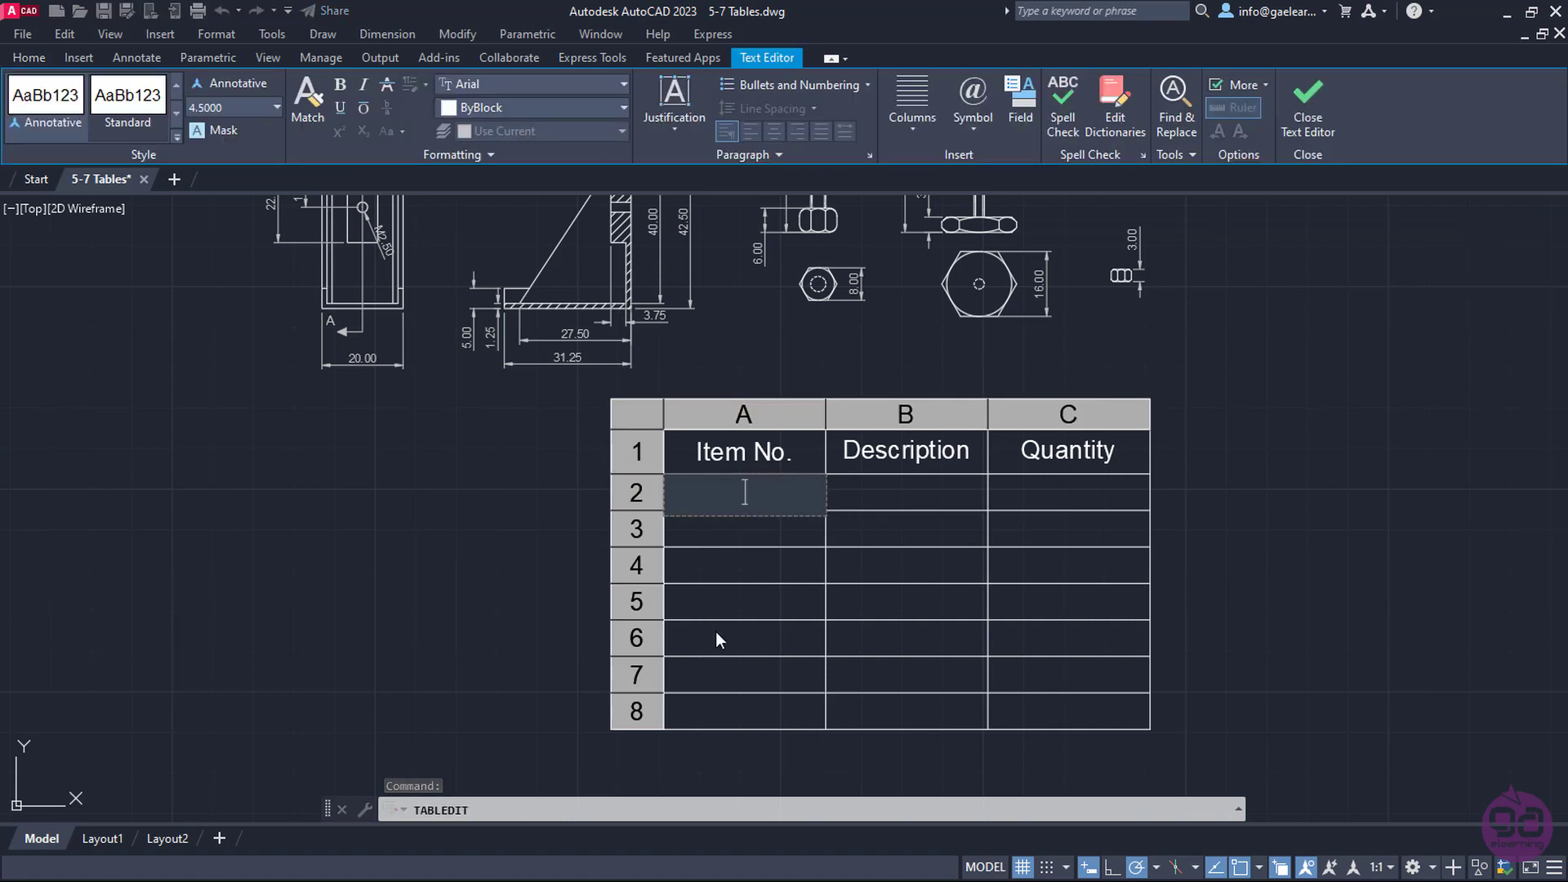
text(1)
key(Return)
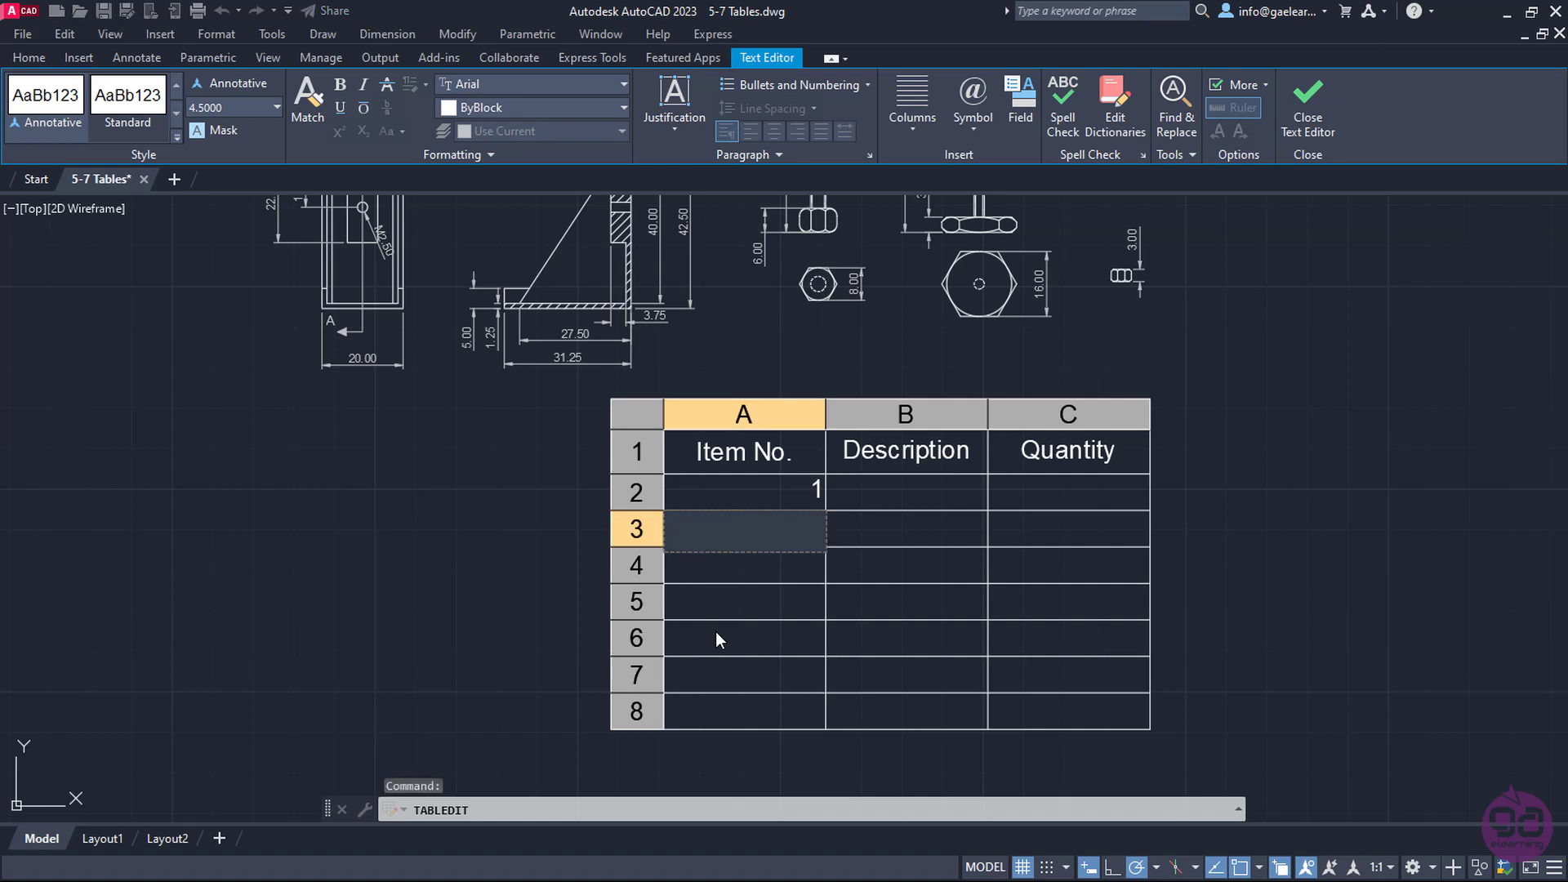
text(2)
key(Return)
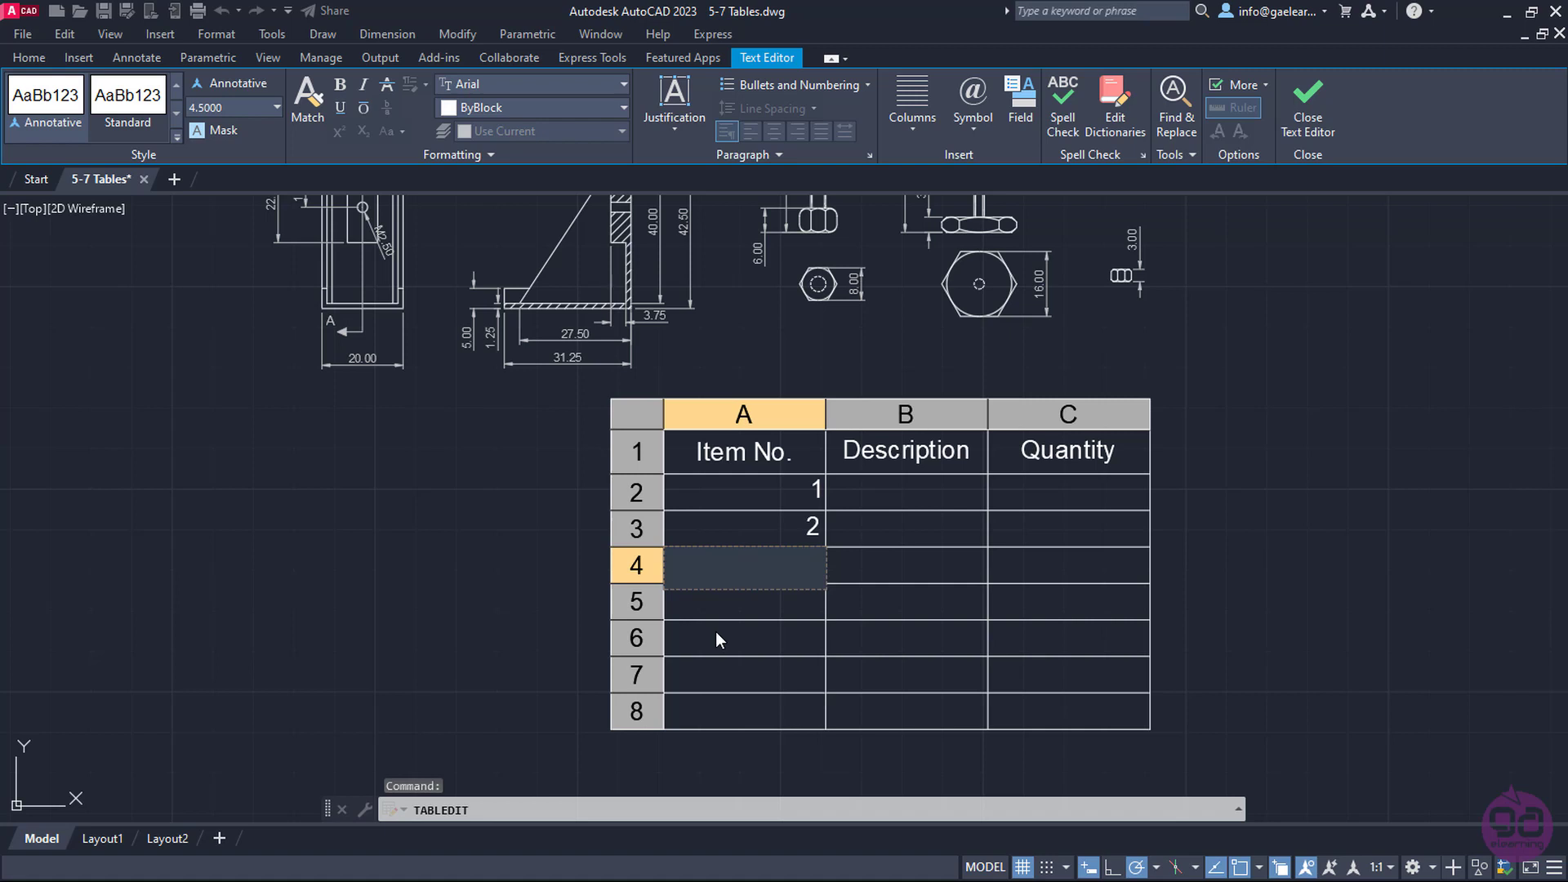
text(3)
key(Return)
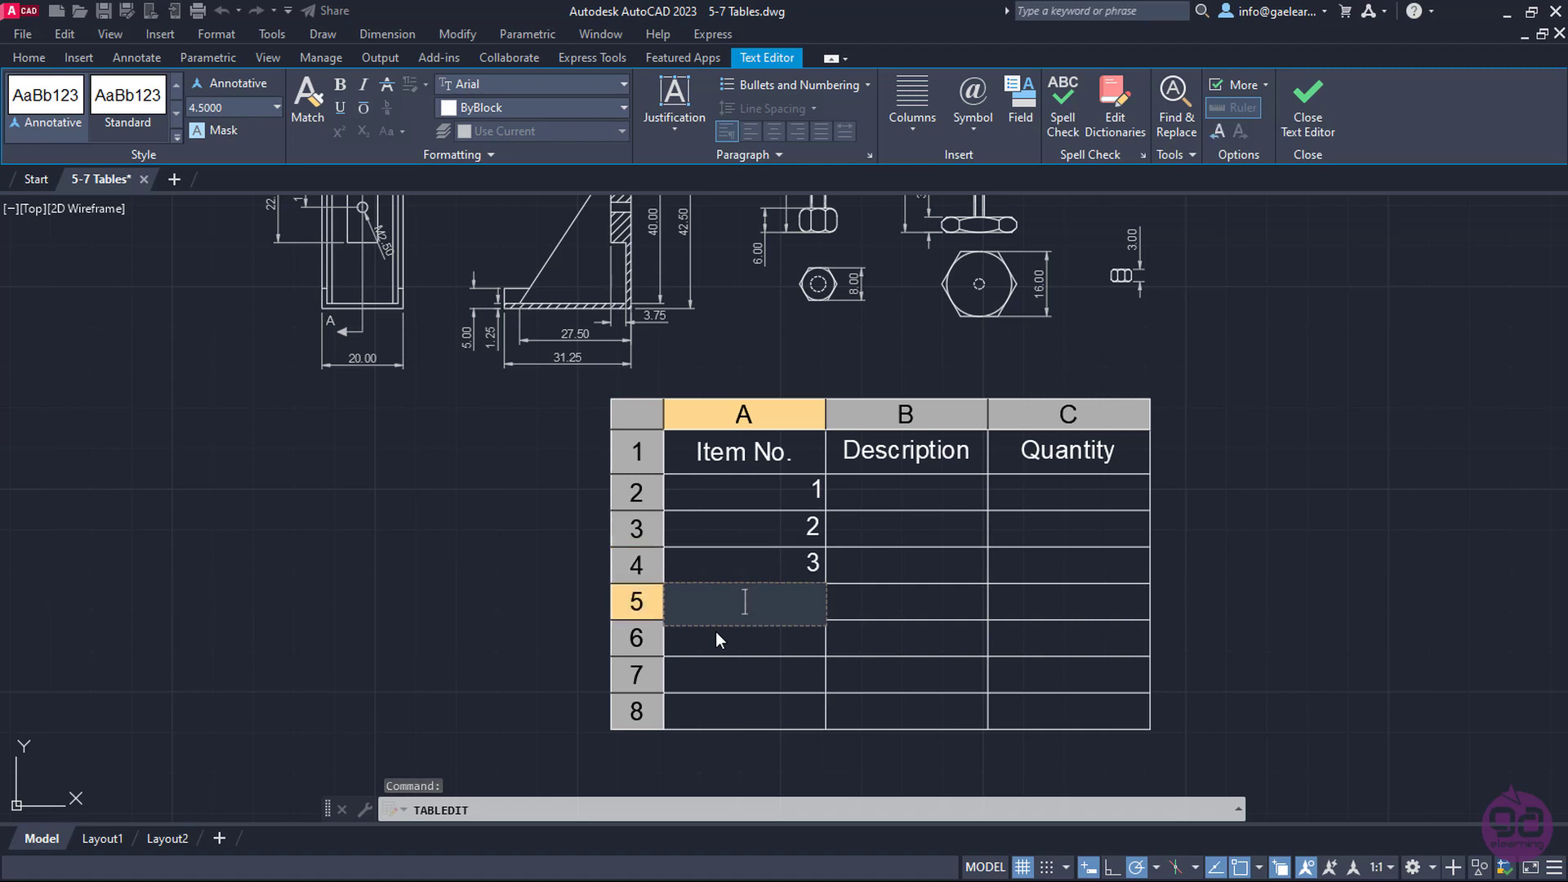
text(4)
key(Return)
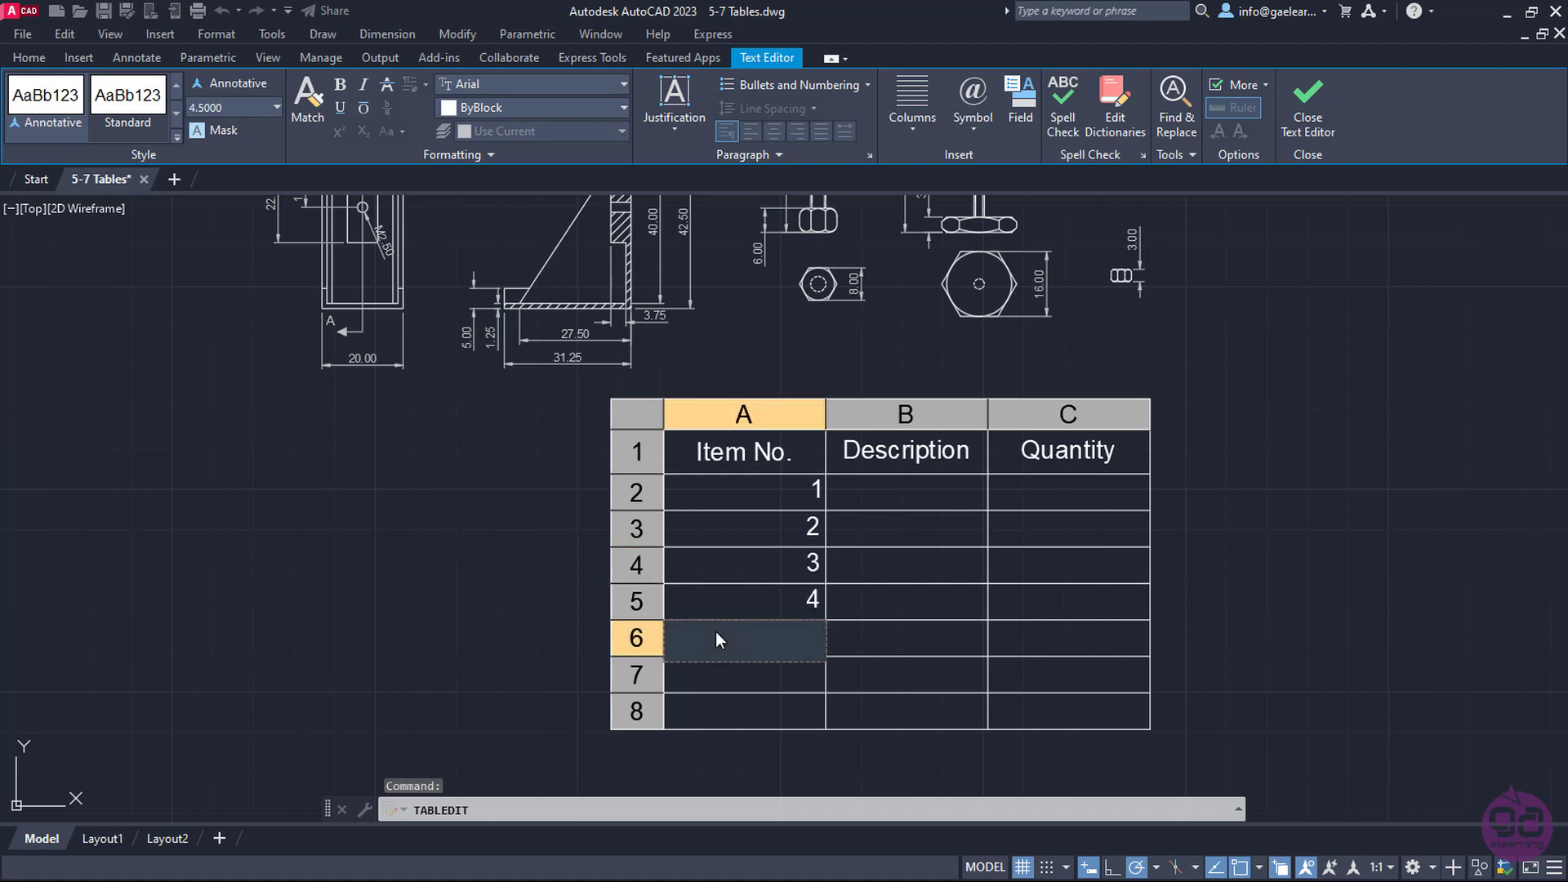
text(5)
key(Return)
text(6)
key(Return)
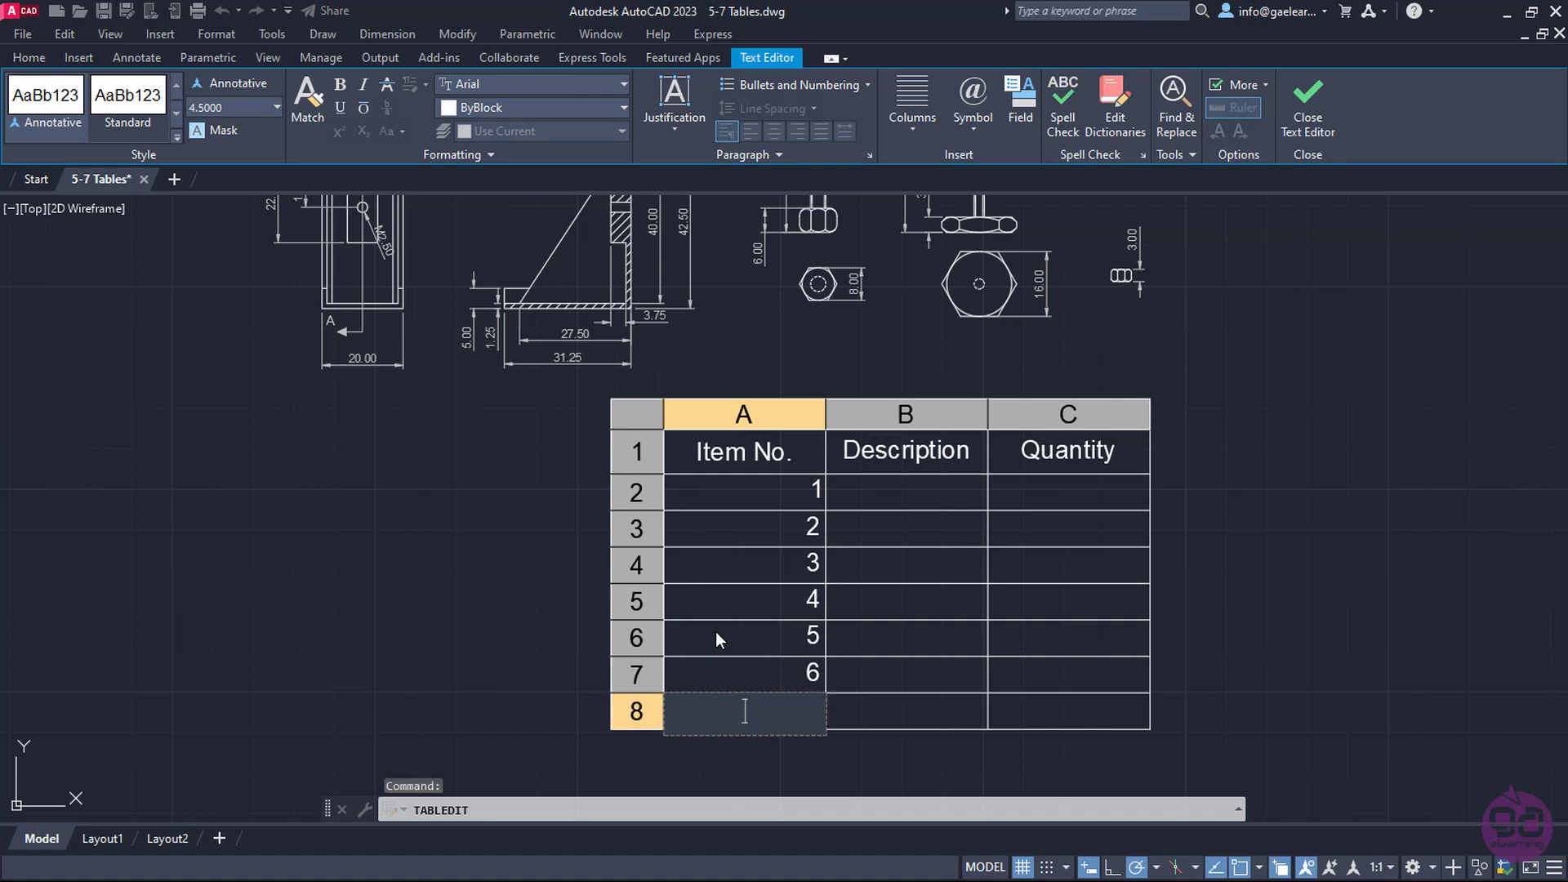
text(7)
key(Escape)
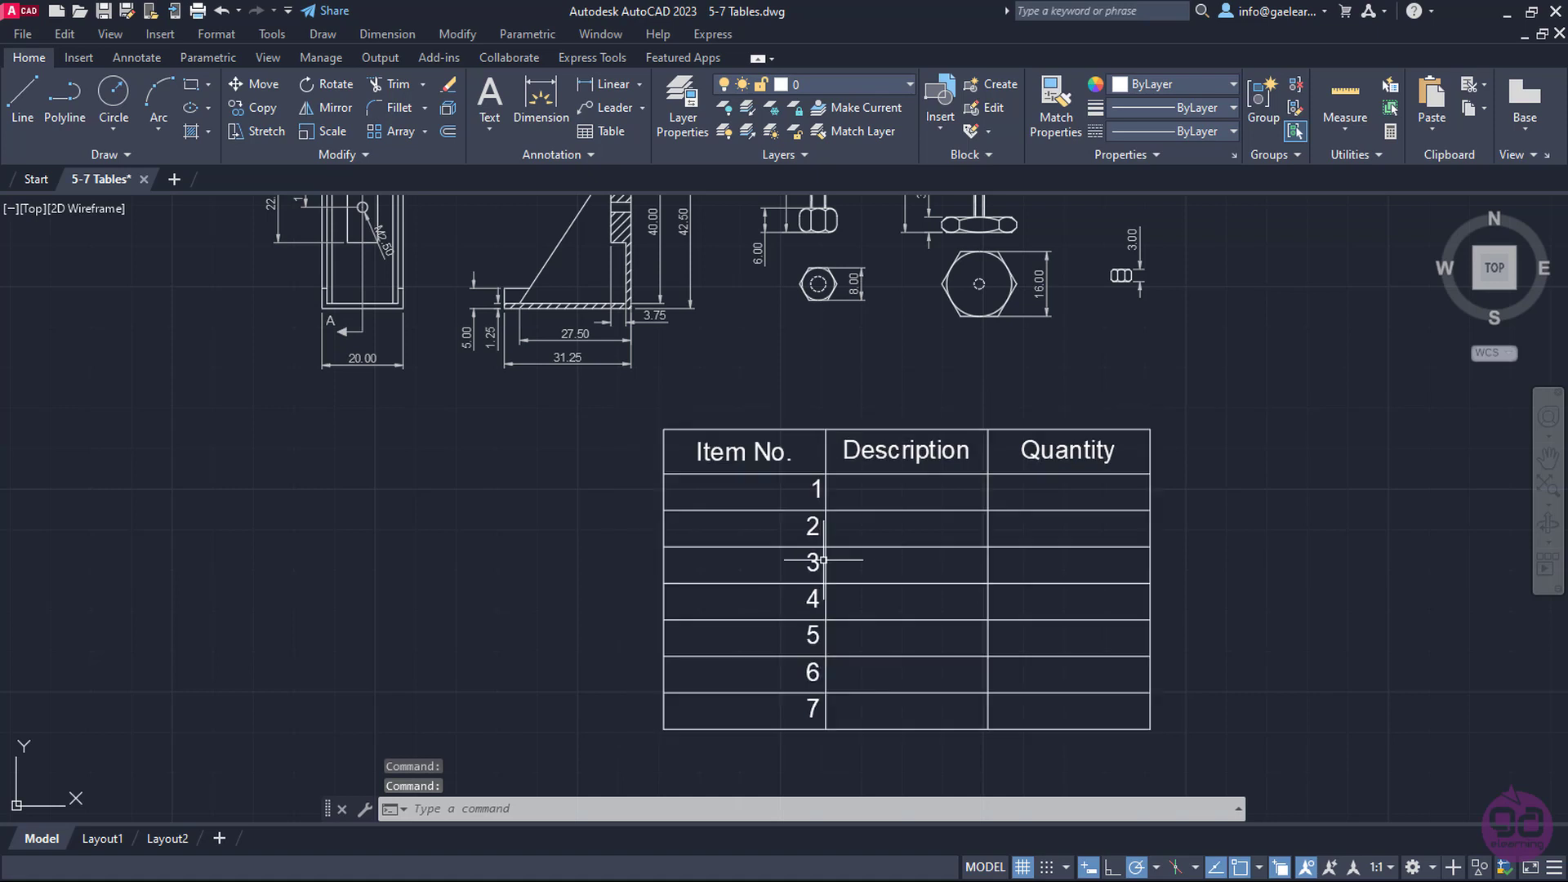
Enter Bushing, Pulley and Bracket in the first three Description cells
click(899, 494)
double_click(898, 494)
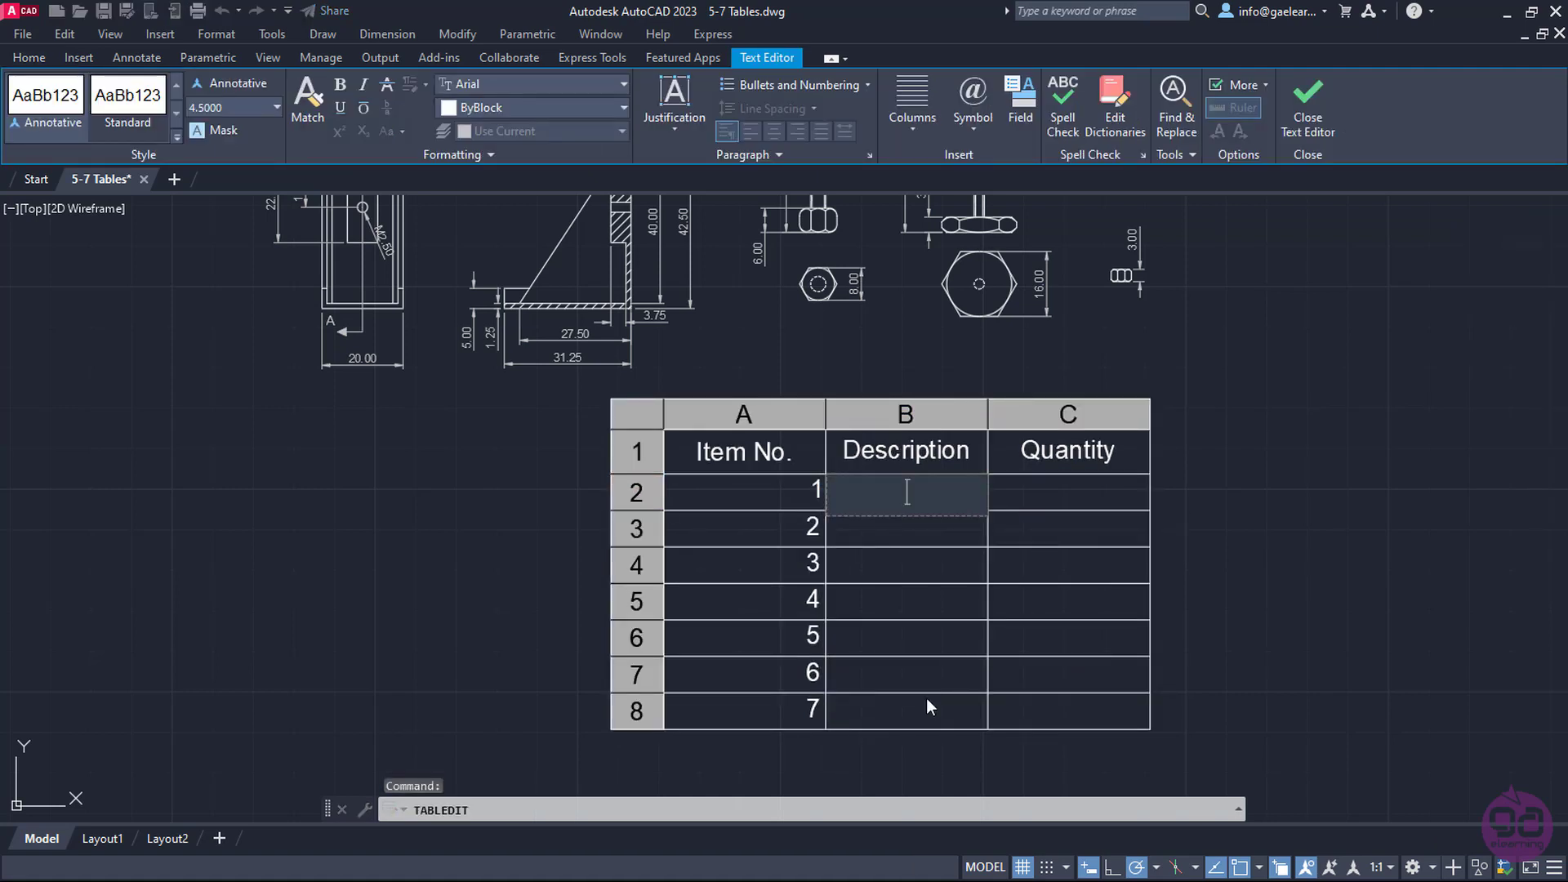
text(B)
text(ushing)
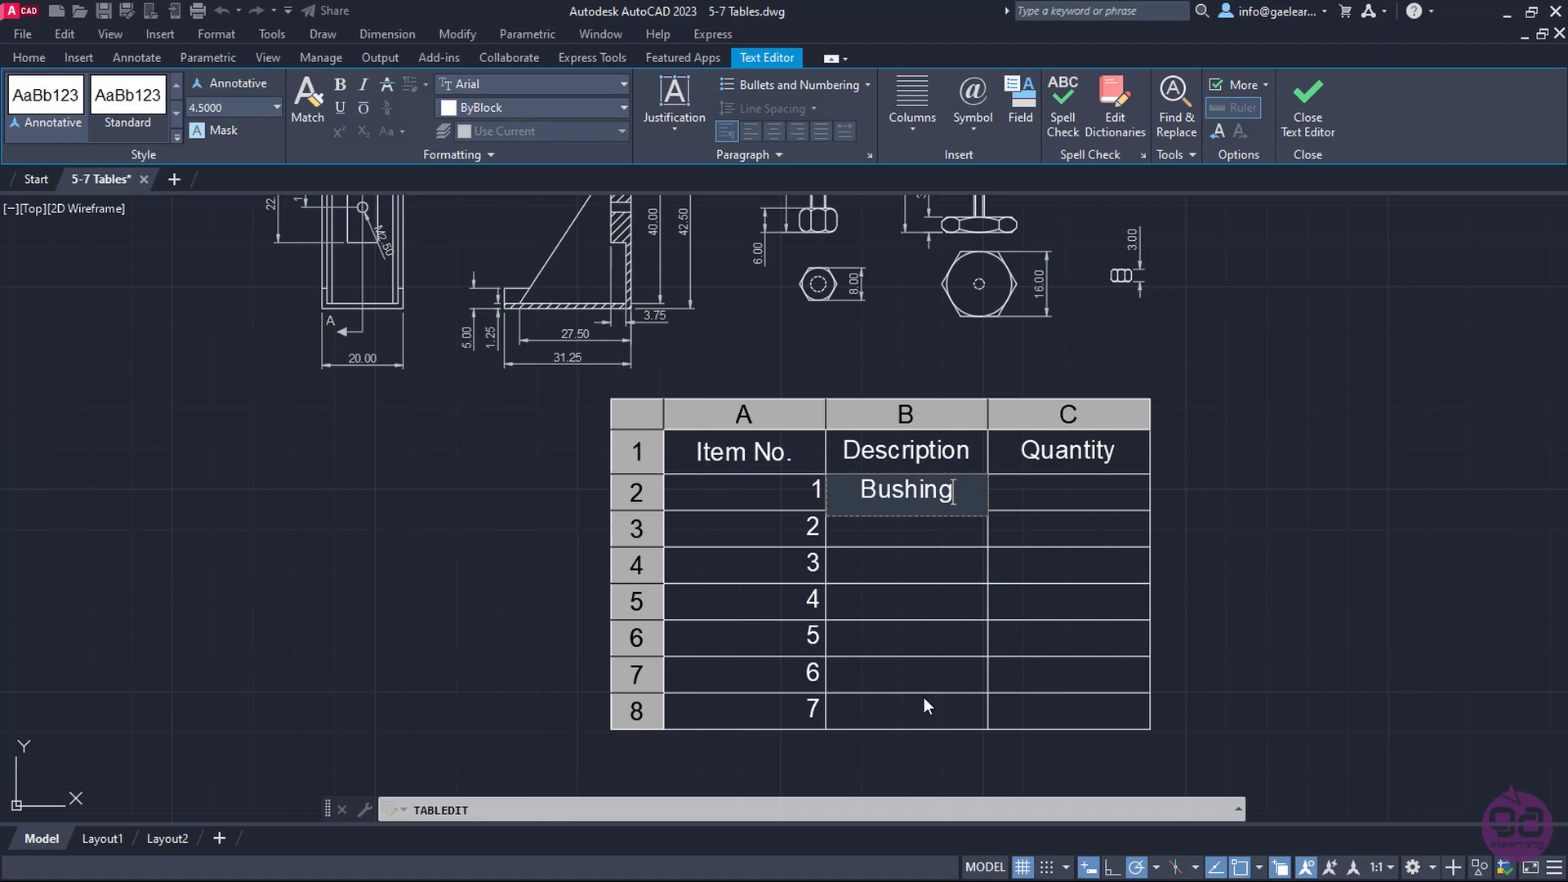
key(Return)
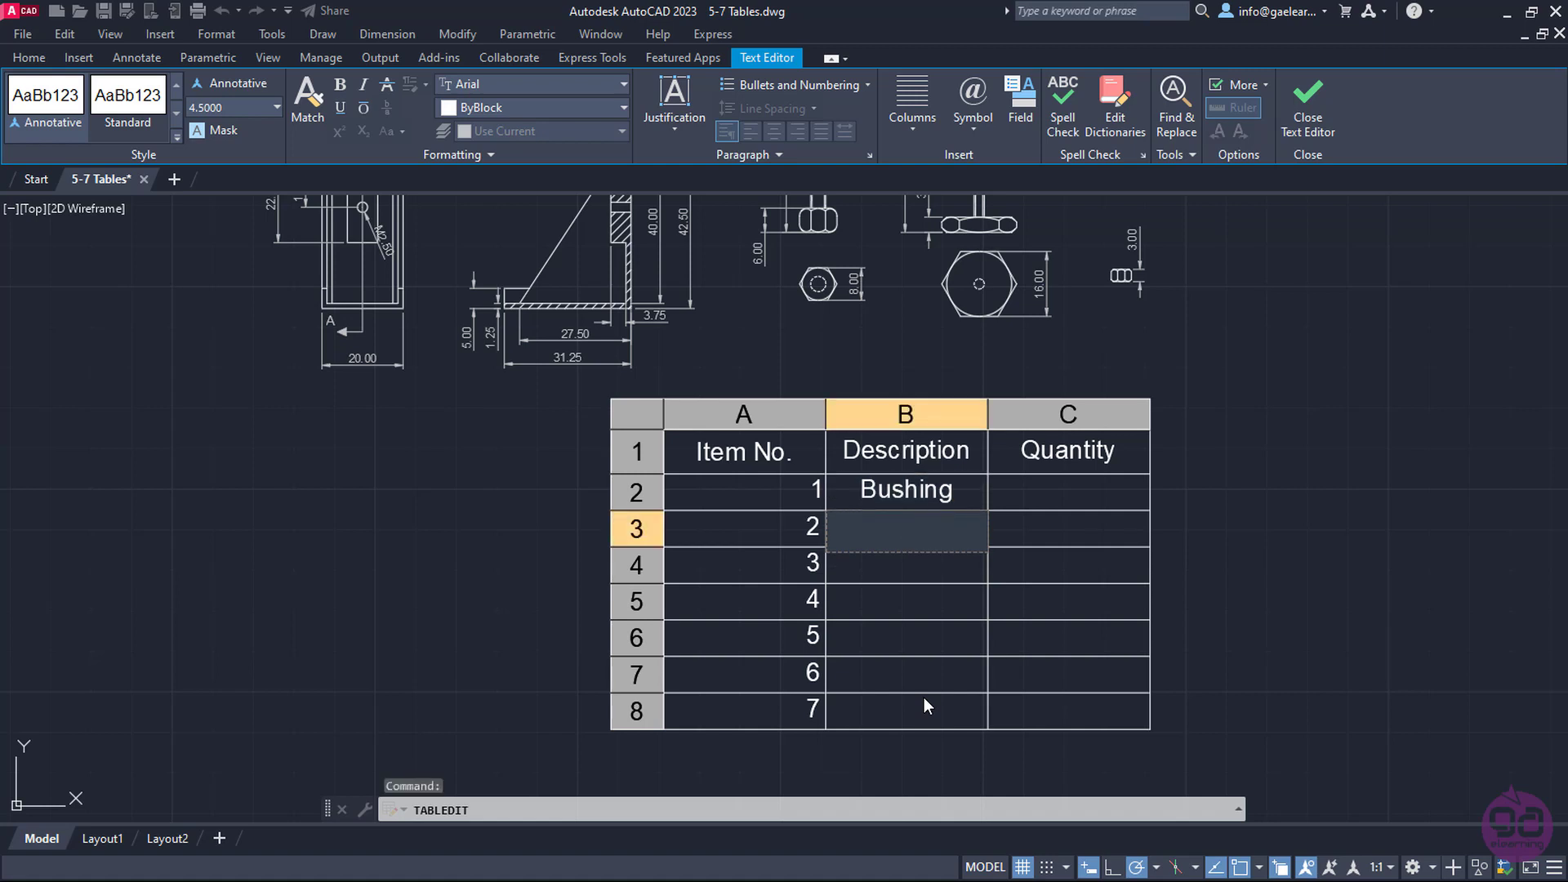
text(P)
text(uleey)
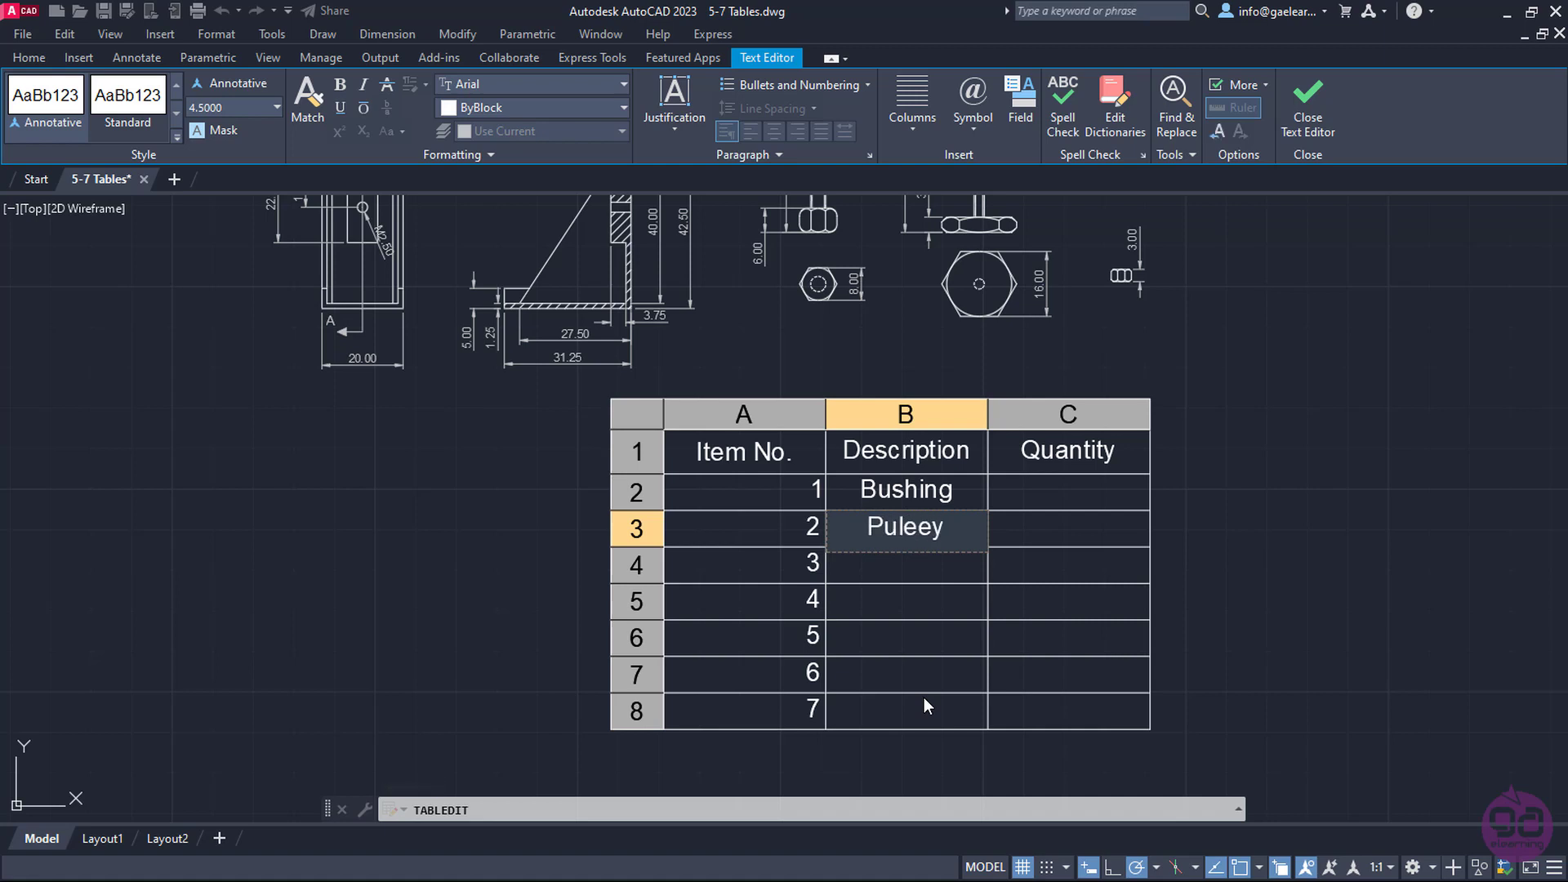
key(BackSpace)
key(BackSpace)
key(BackSpace)
text(ley)
key(Return)
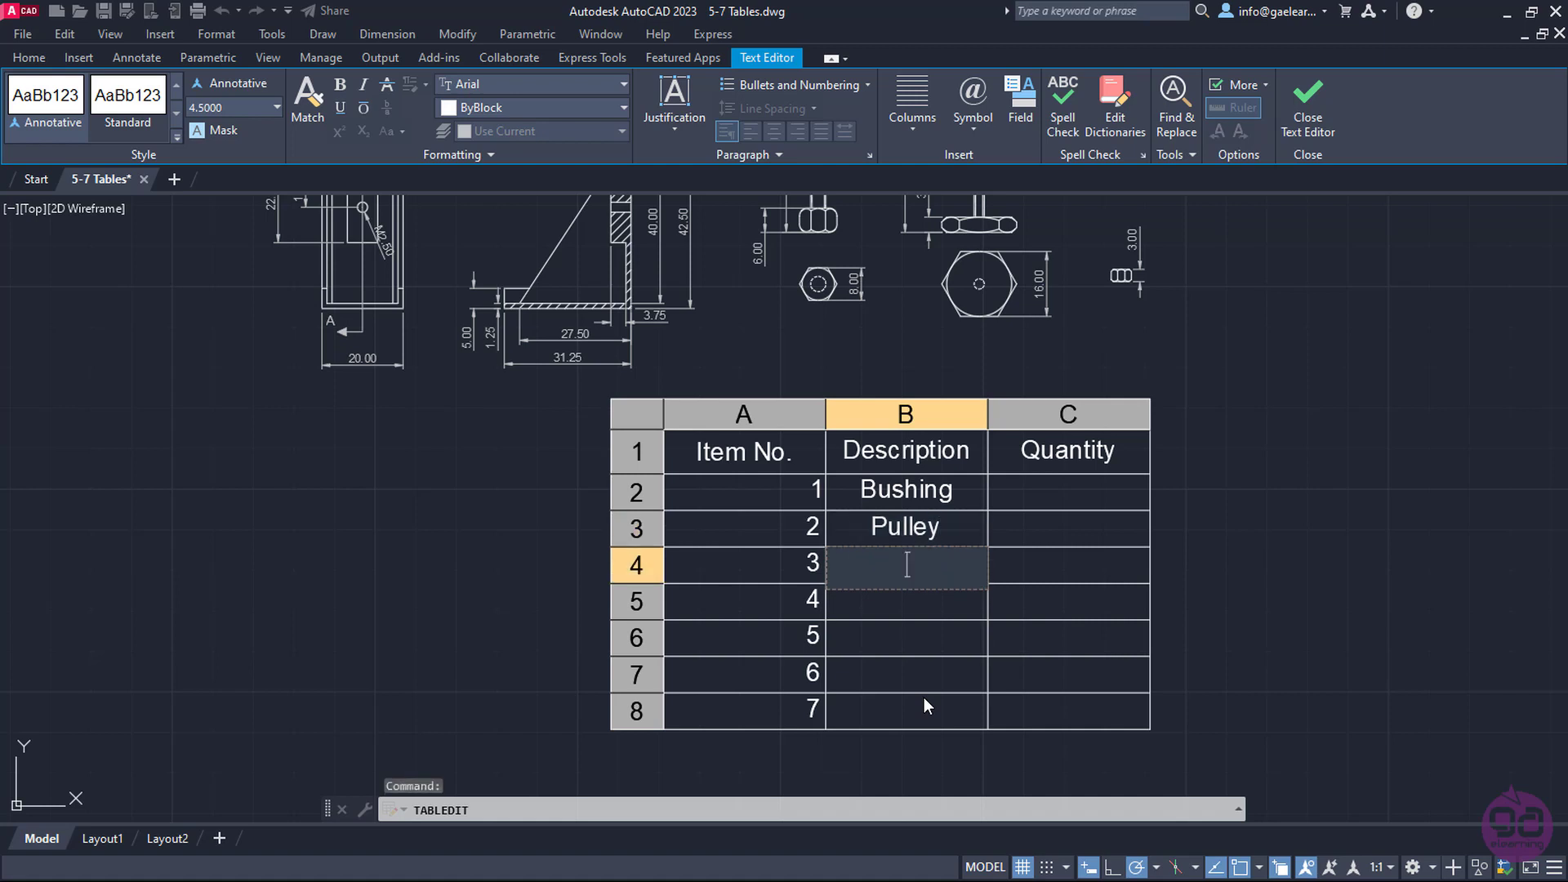
text(Bra)
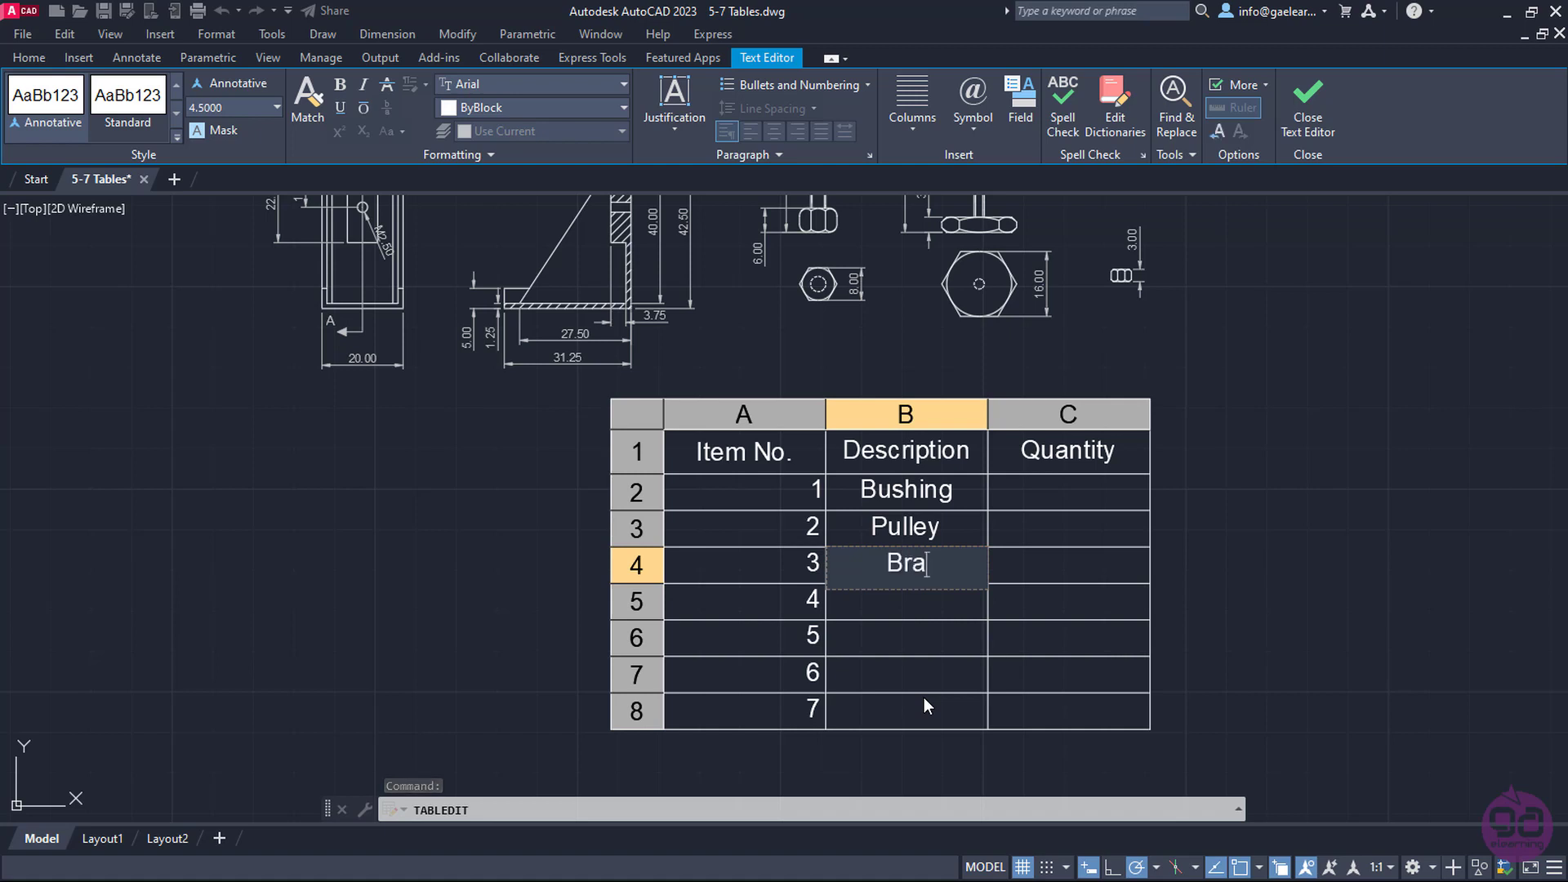
text(cket)
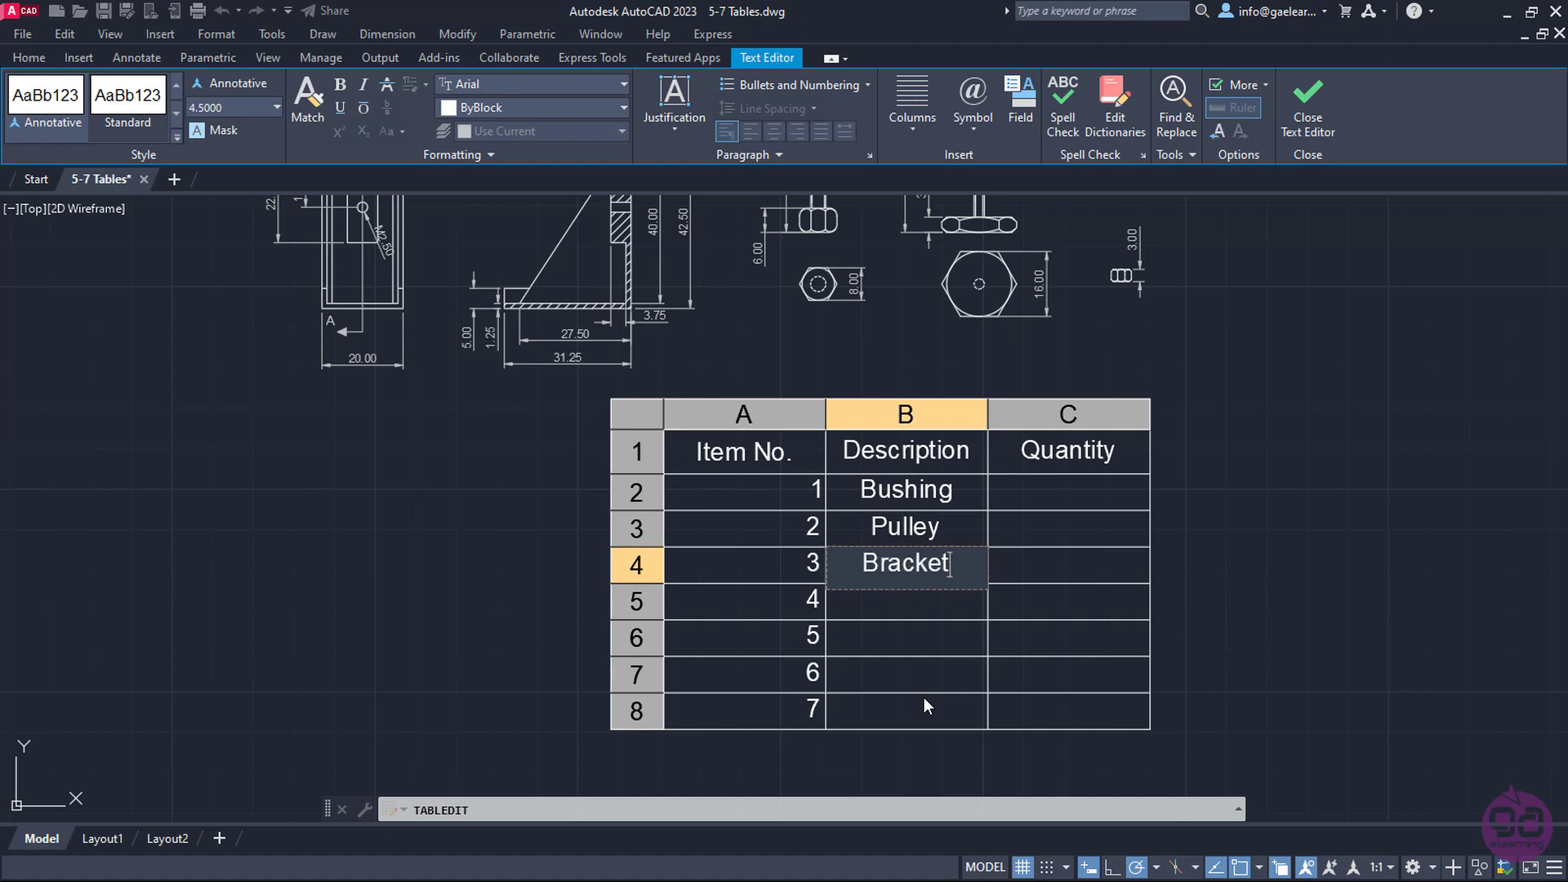
key(Return)
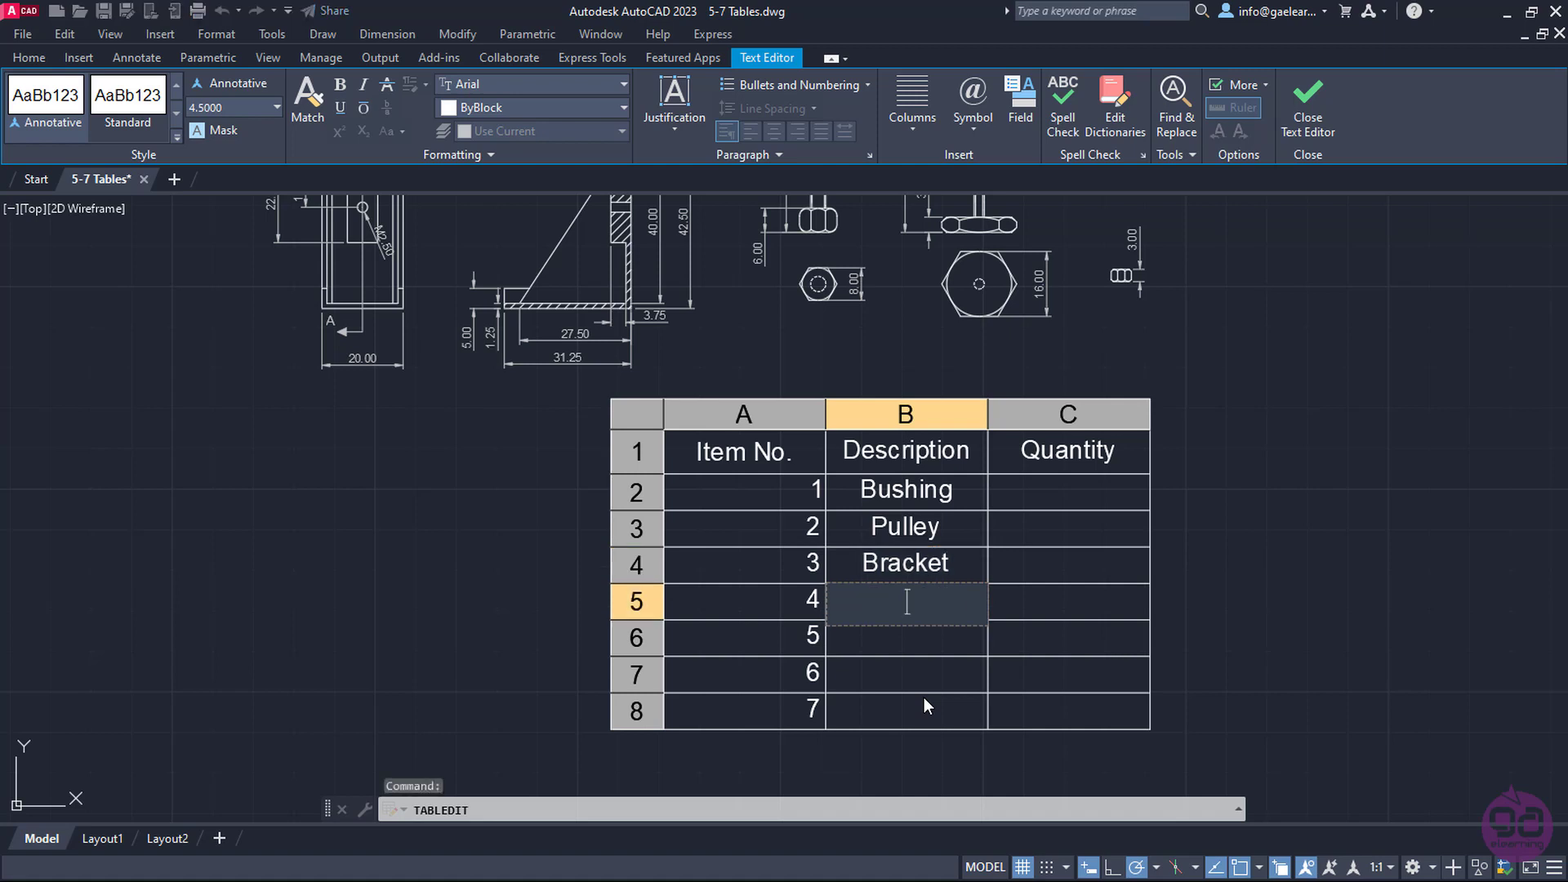
Continue the Description column with Washer, Turn Screw and Cap Screw, then begin typing Nut in row 8
text(Washe)
text(r)
key(Escape)
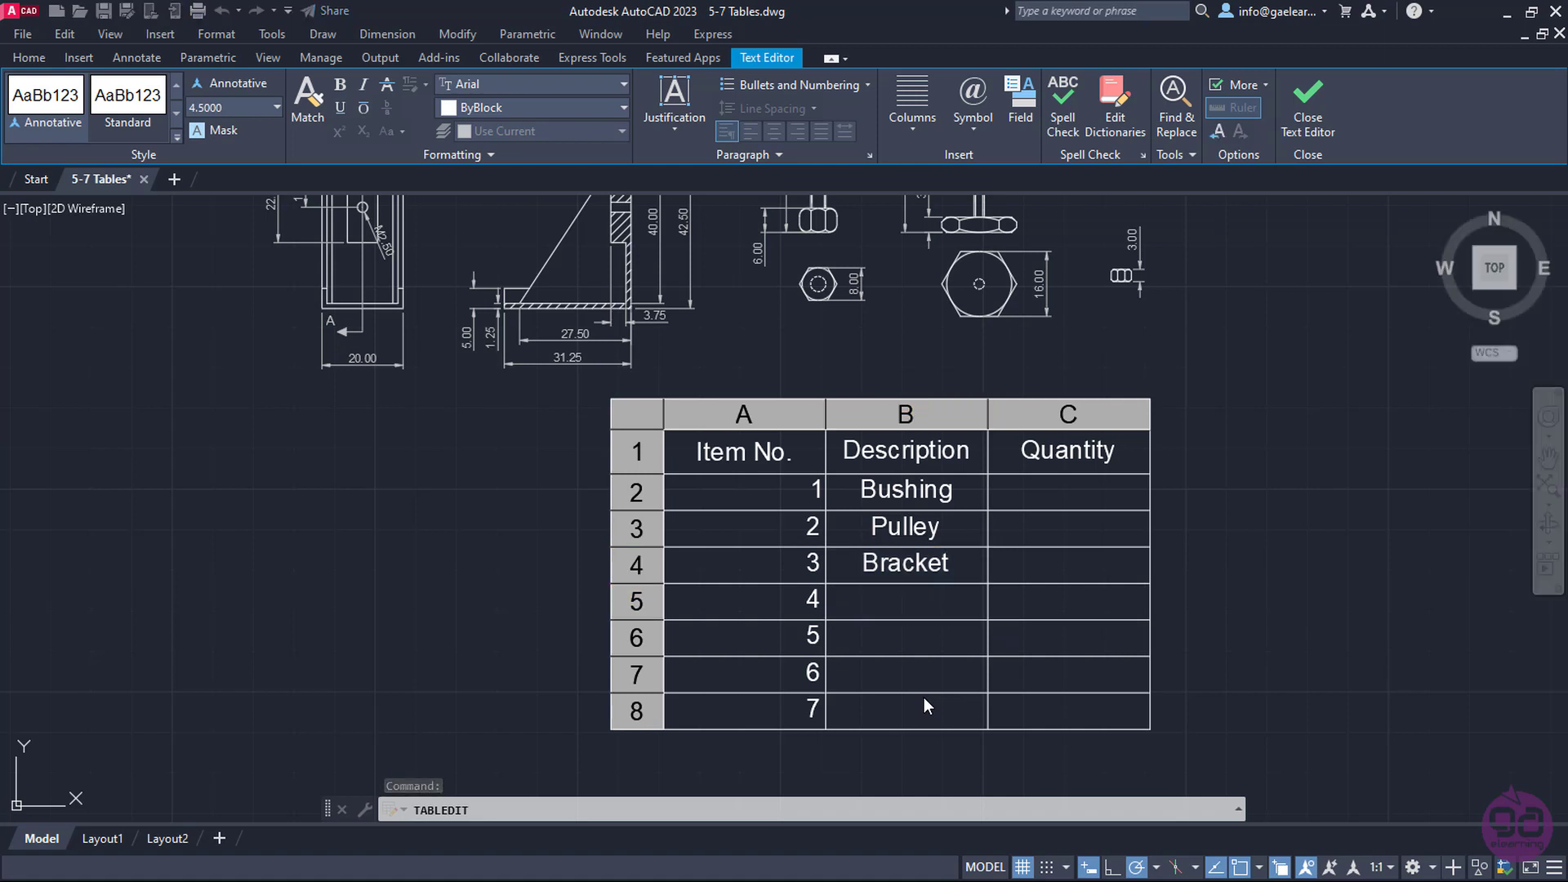
text(Turn)
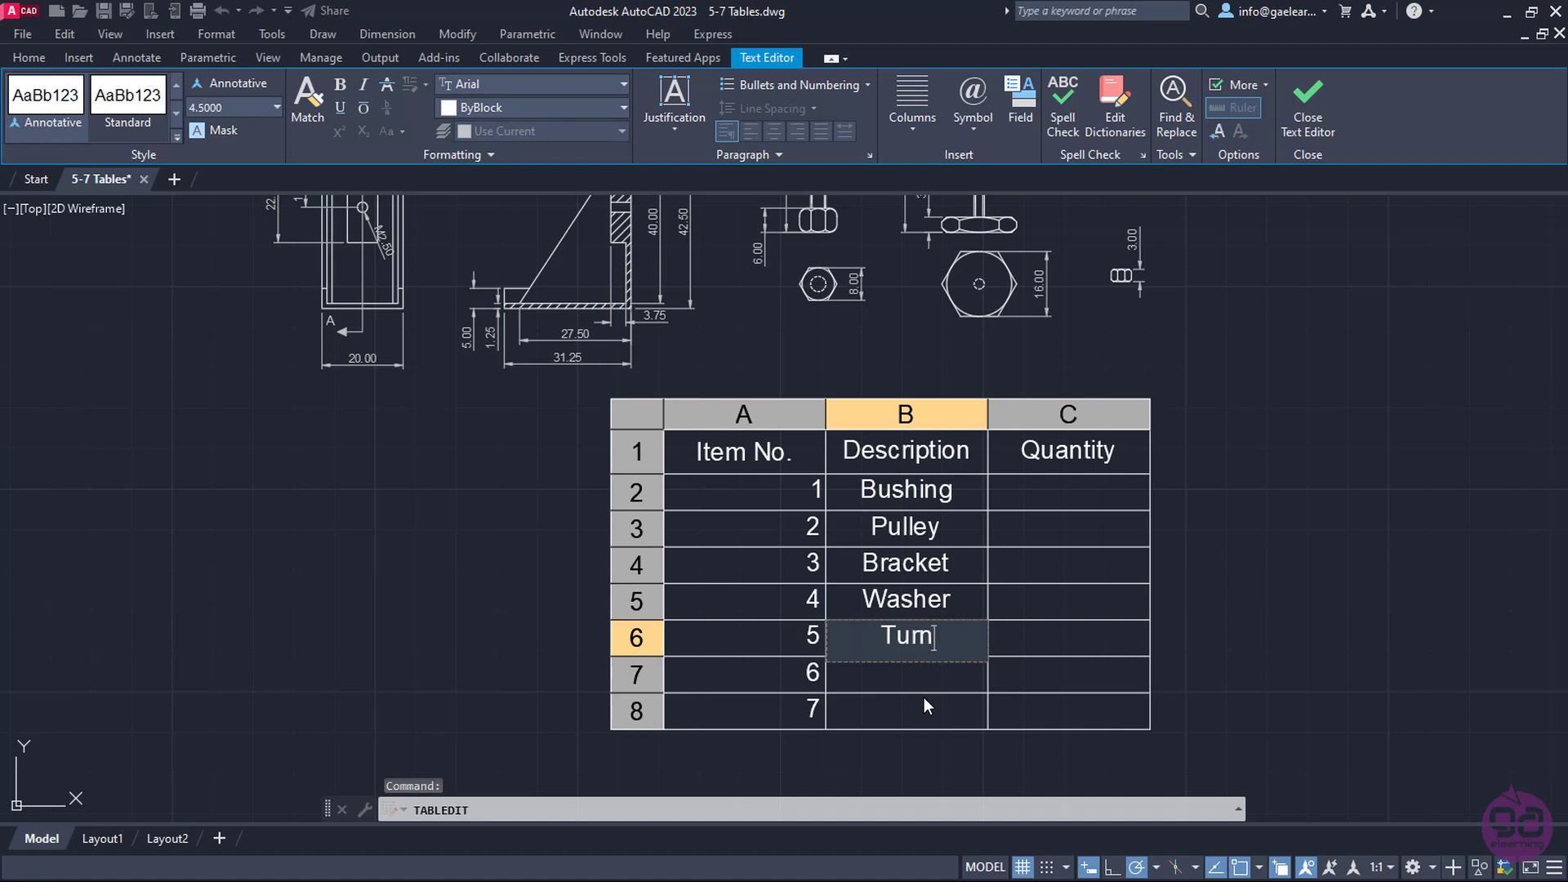
text( Screw)
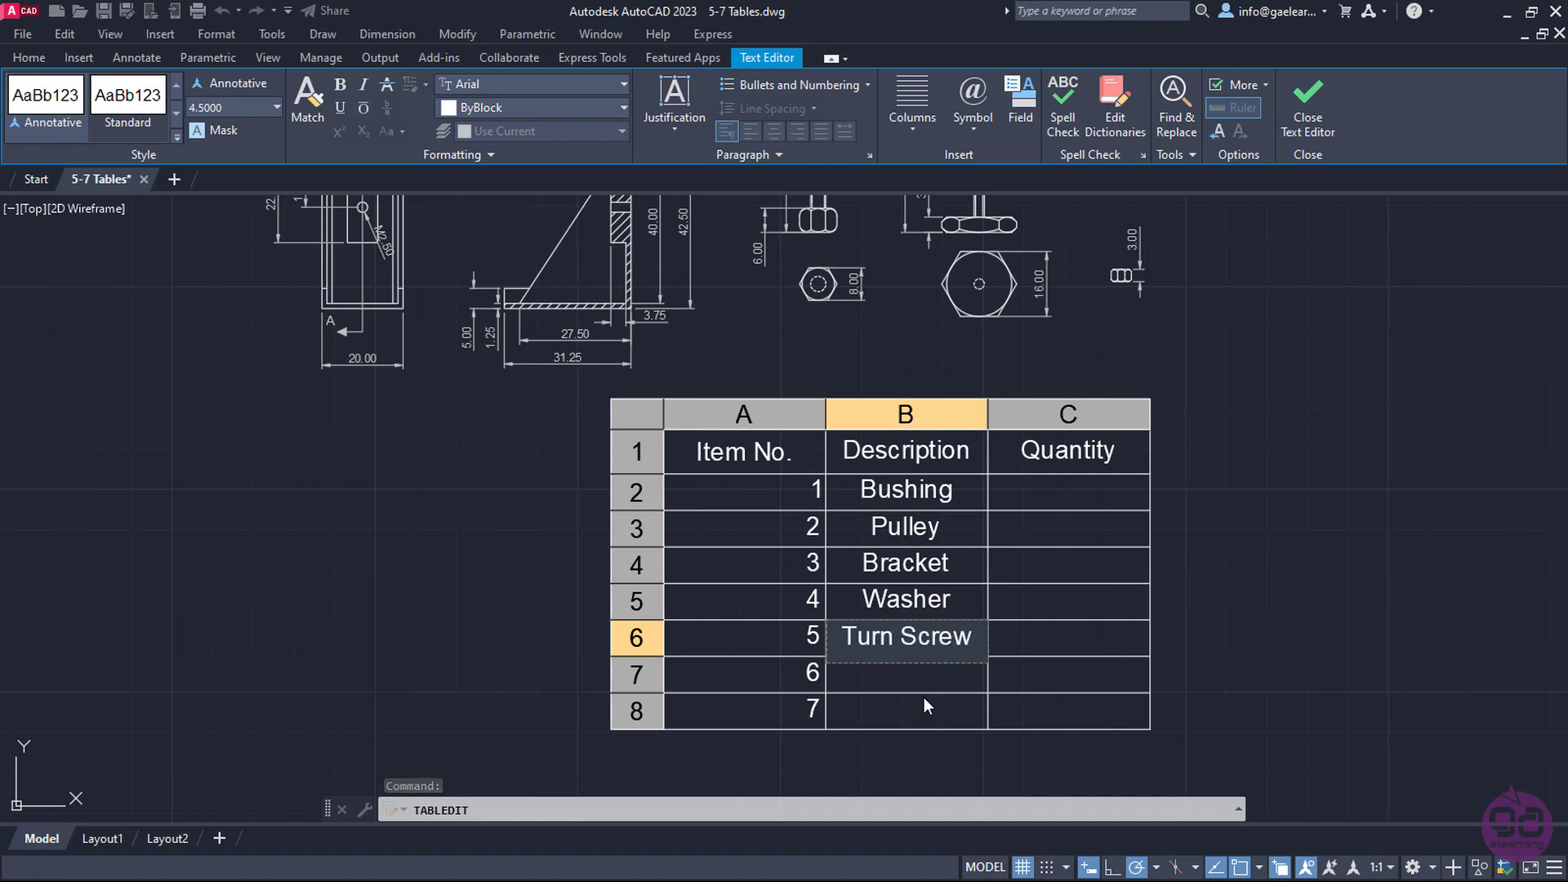
key(Return)
text(C)
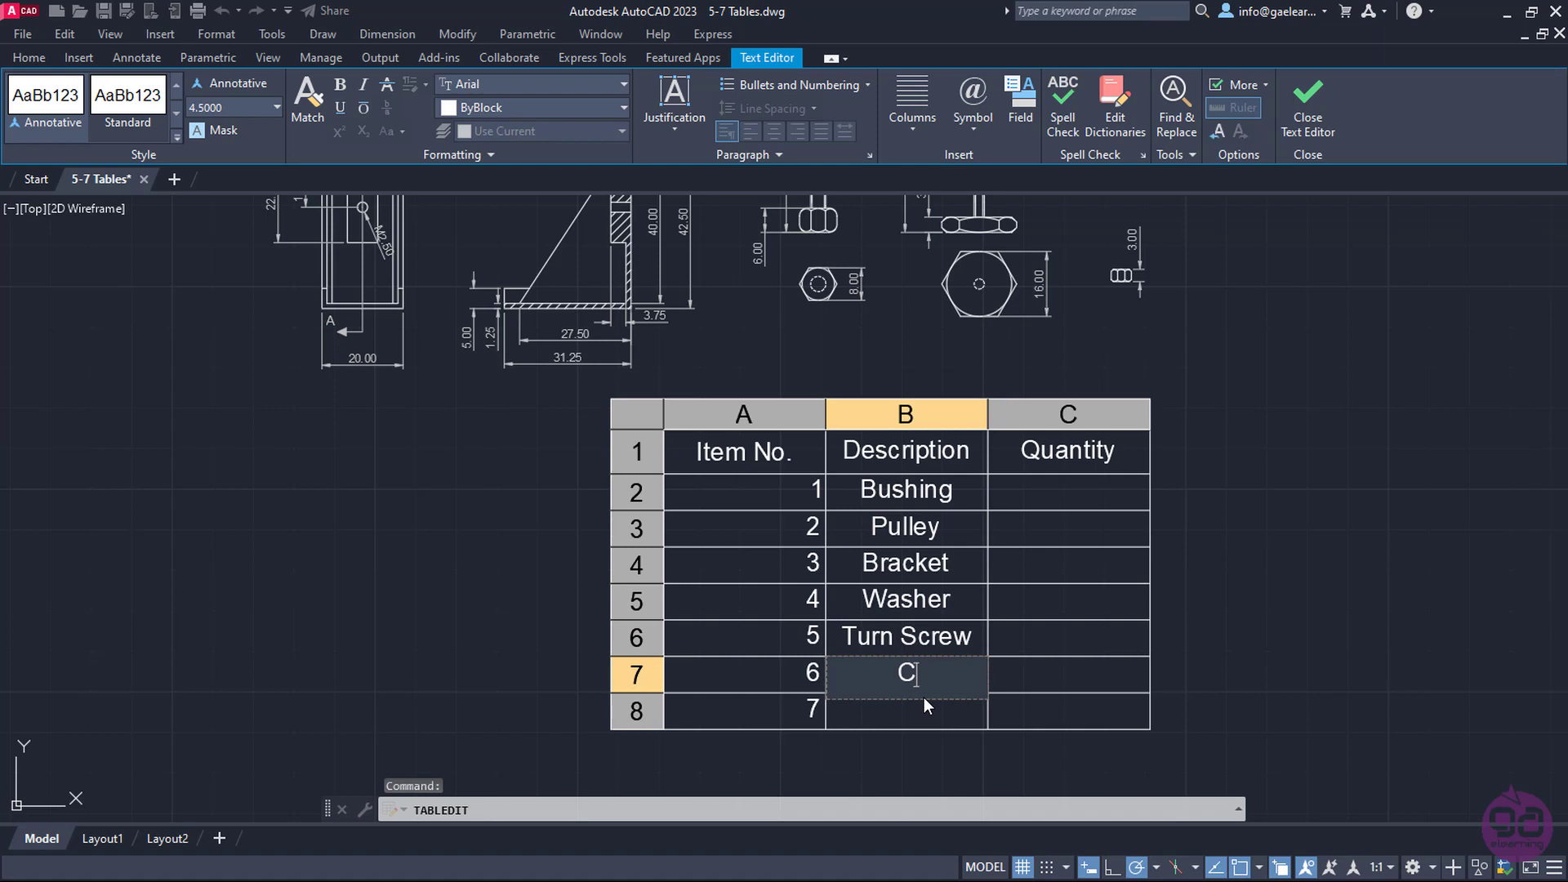
text(ap Scre)
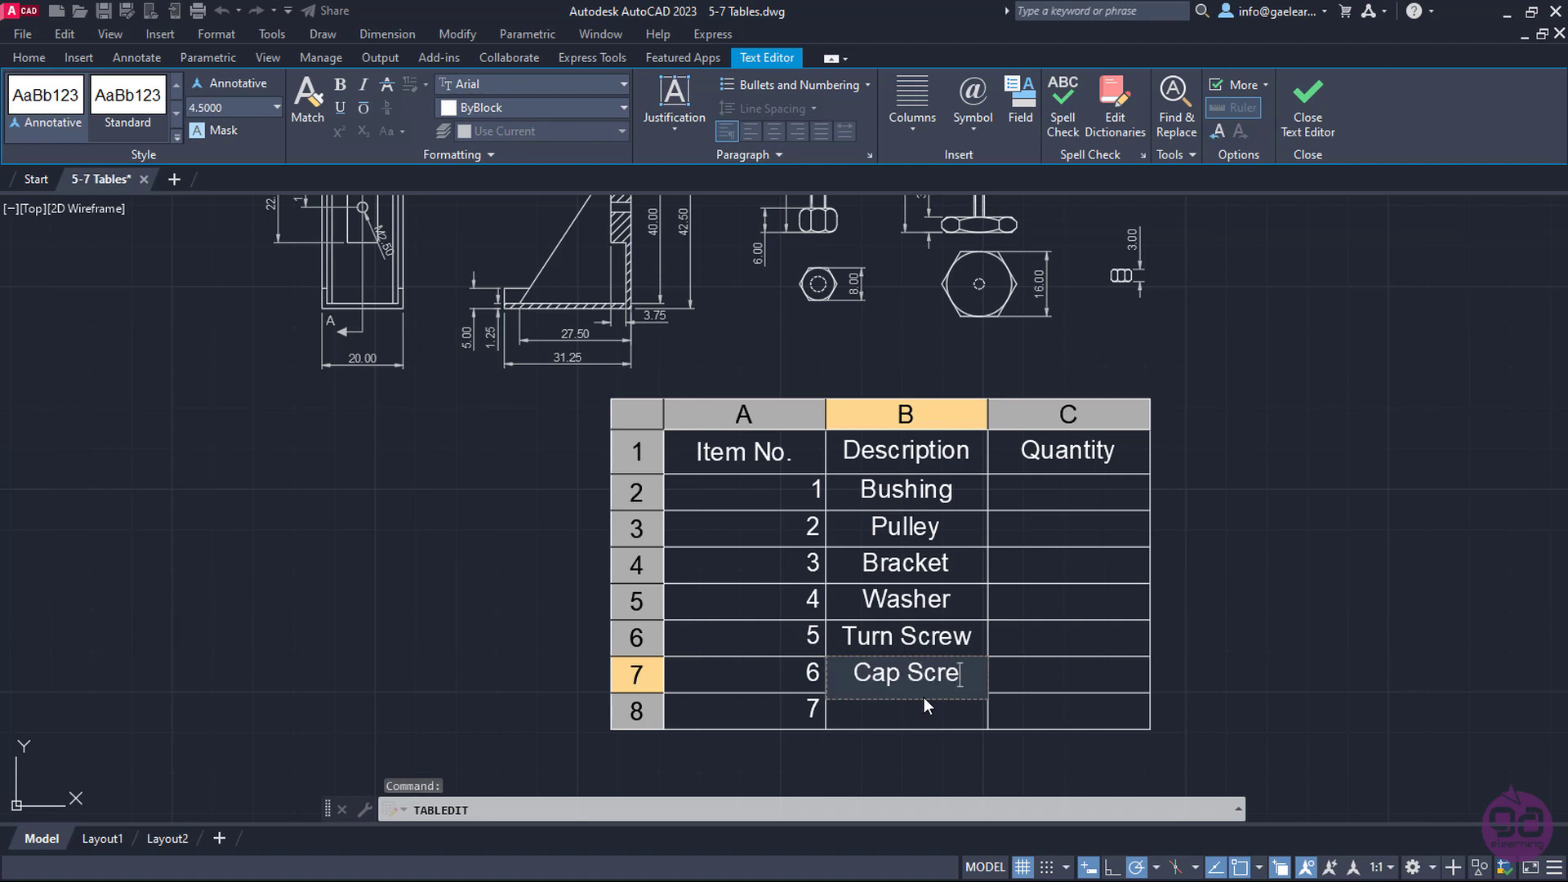
text(w)
key(Return)
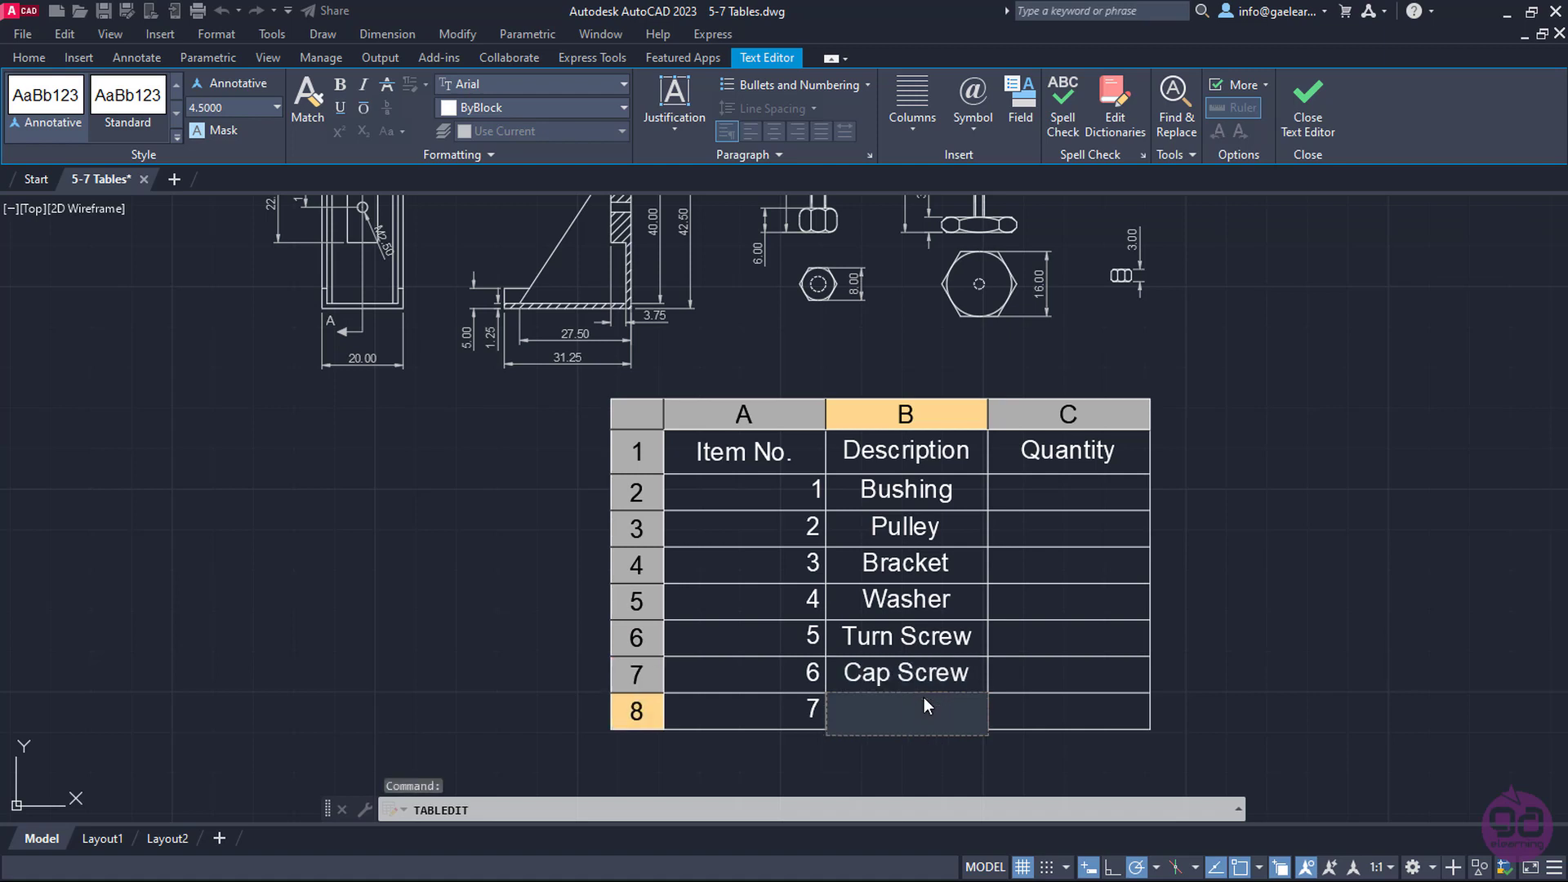
text(Nut)
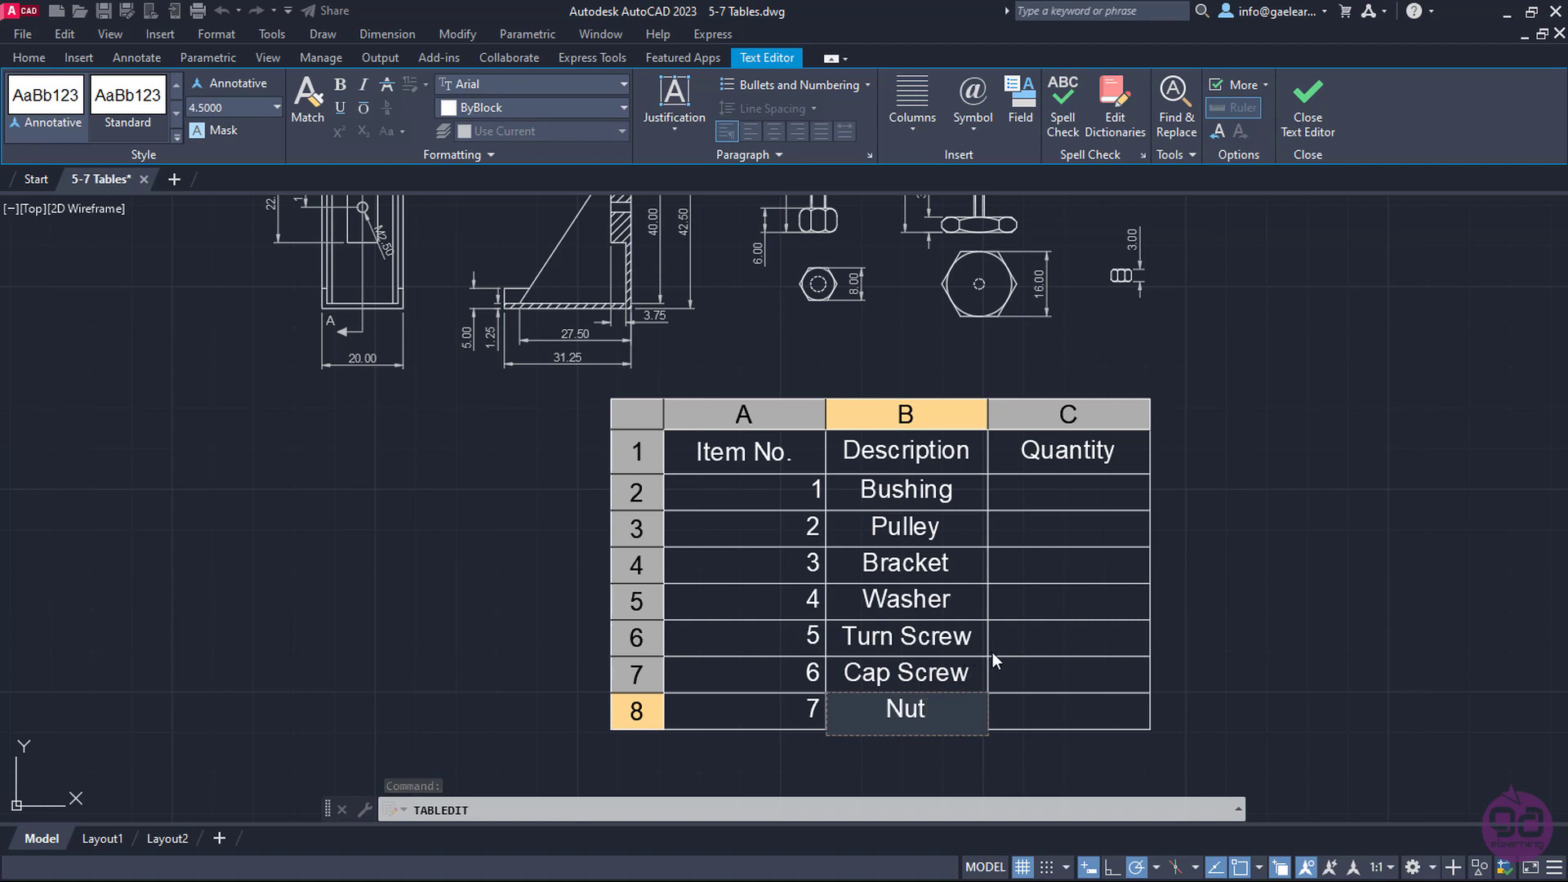
Enter quantity 1 for items 1–6 and 2 for Nut in cells C2 through C8
key(Escape)
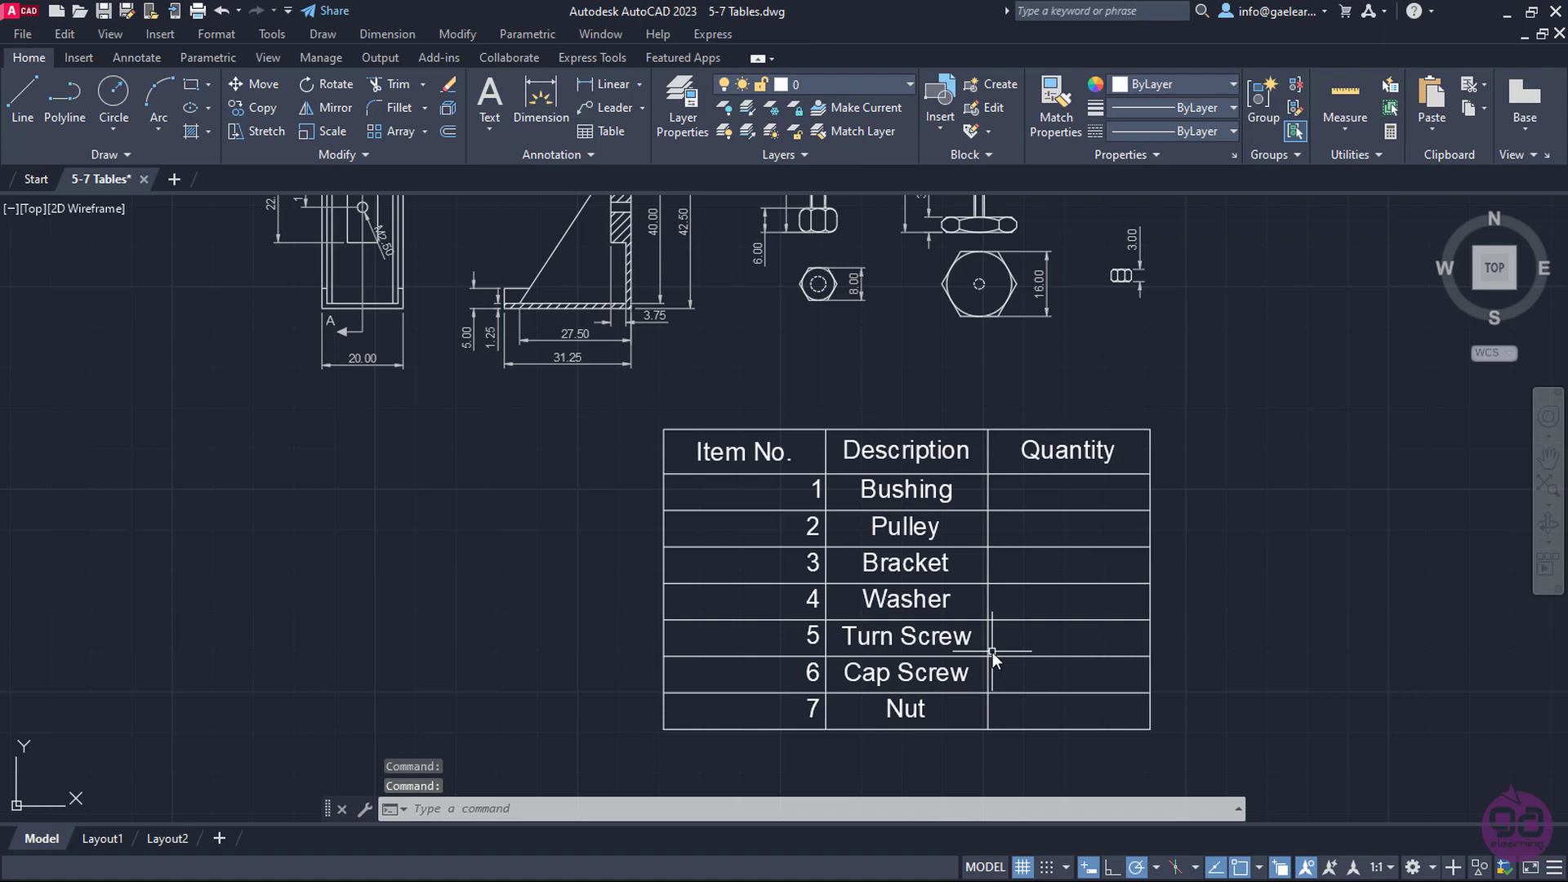
double_click(1094, 497)
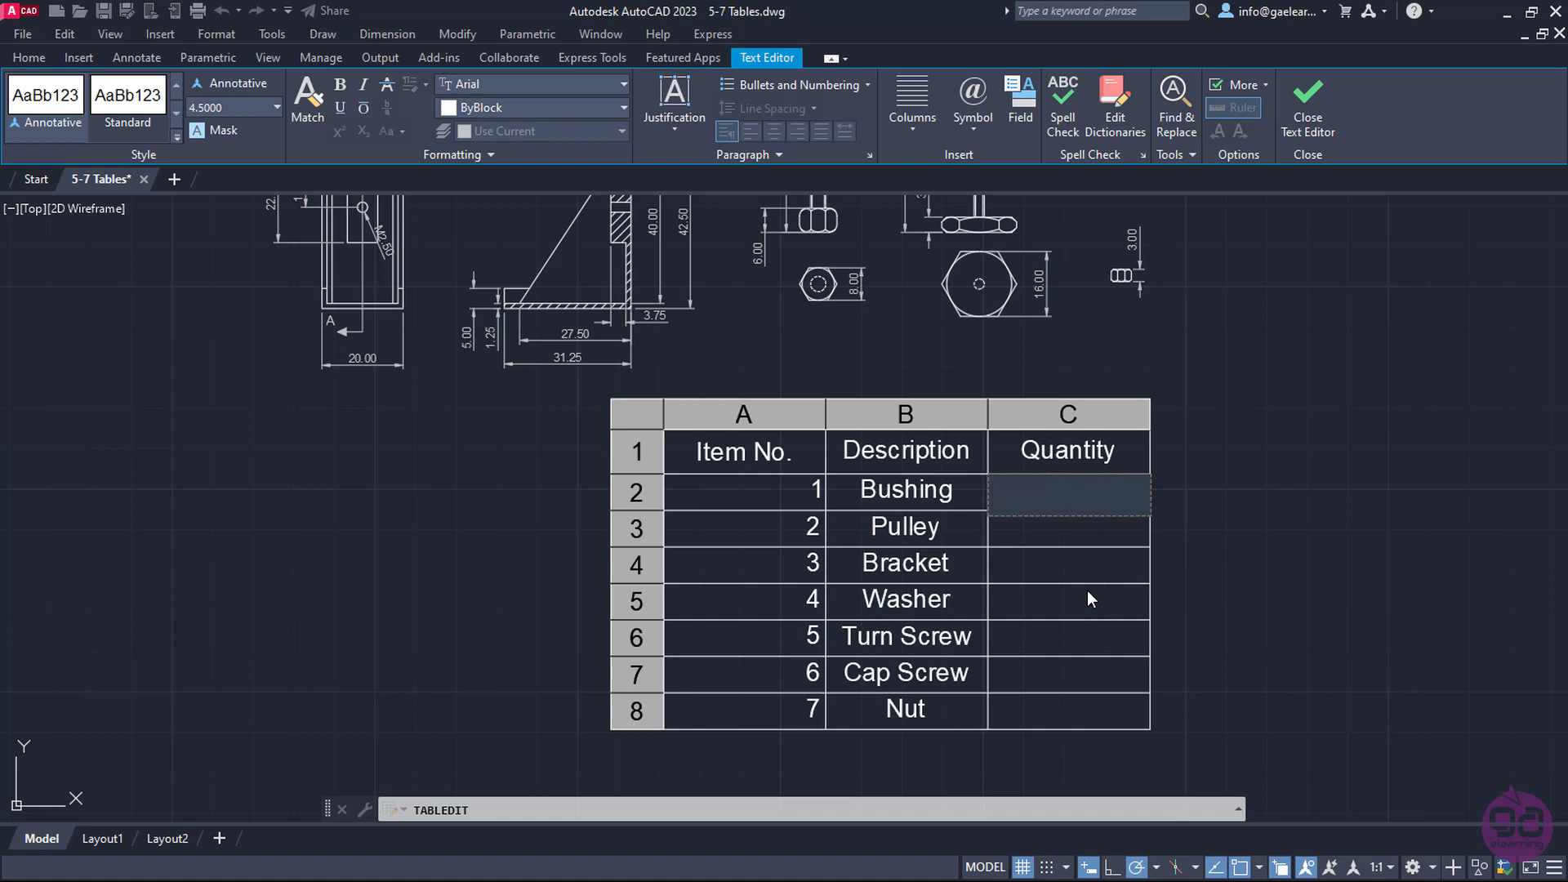
text(1)
key(Return)
text(1)
key(Return)
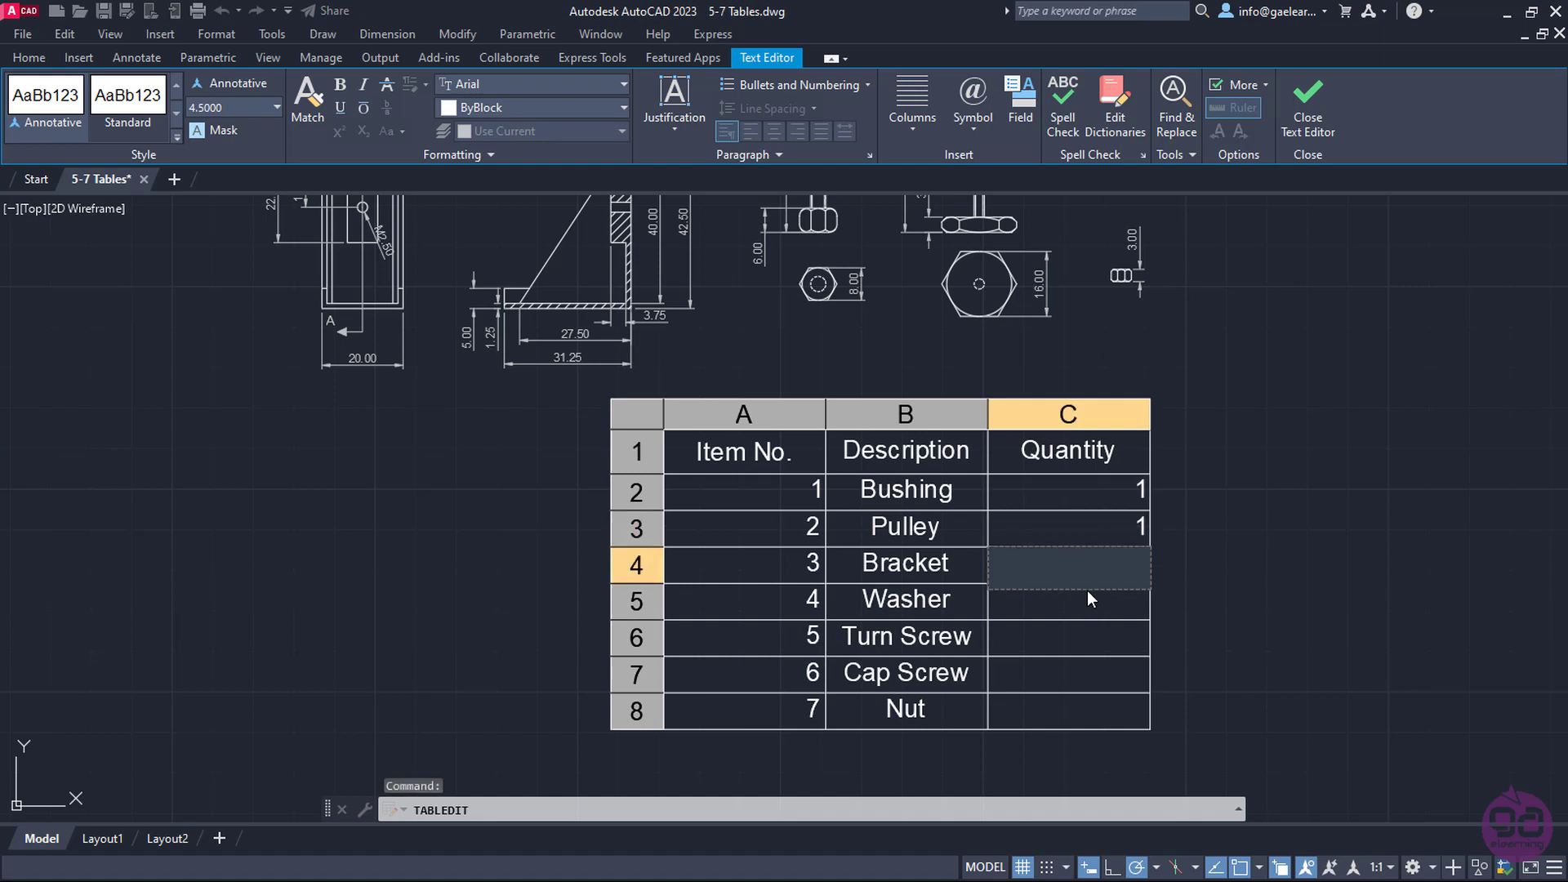
text(1)
key(Return)
text(1)
key(Return)
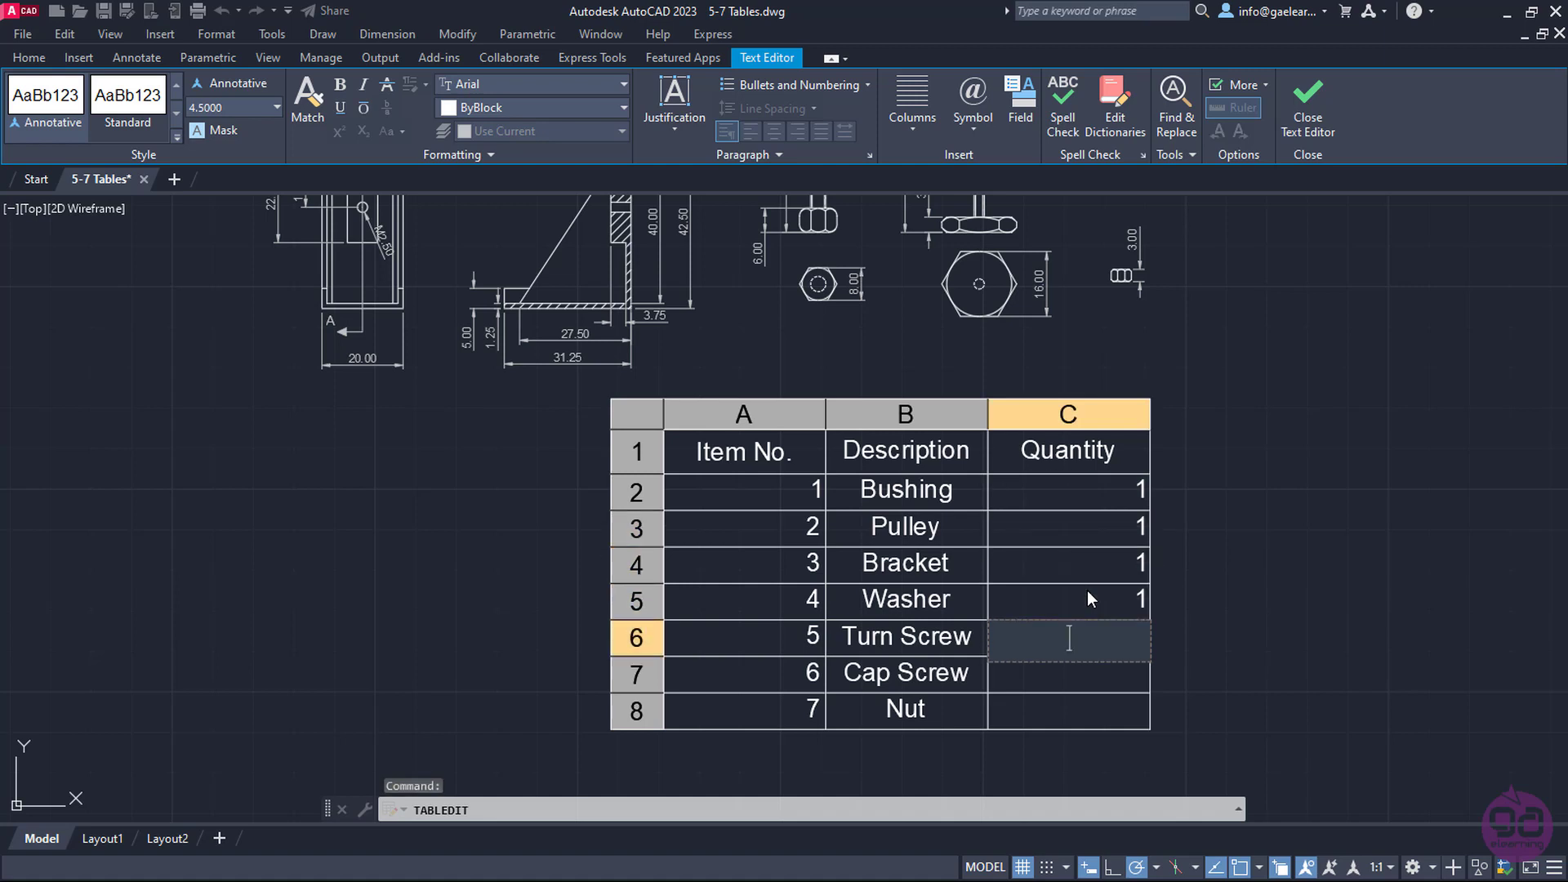
text(1)
key(Return)
text(1)
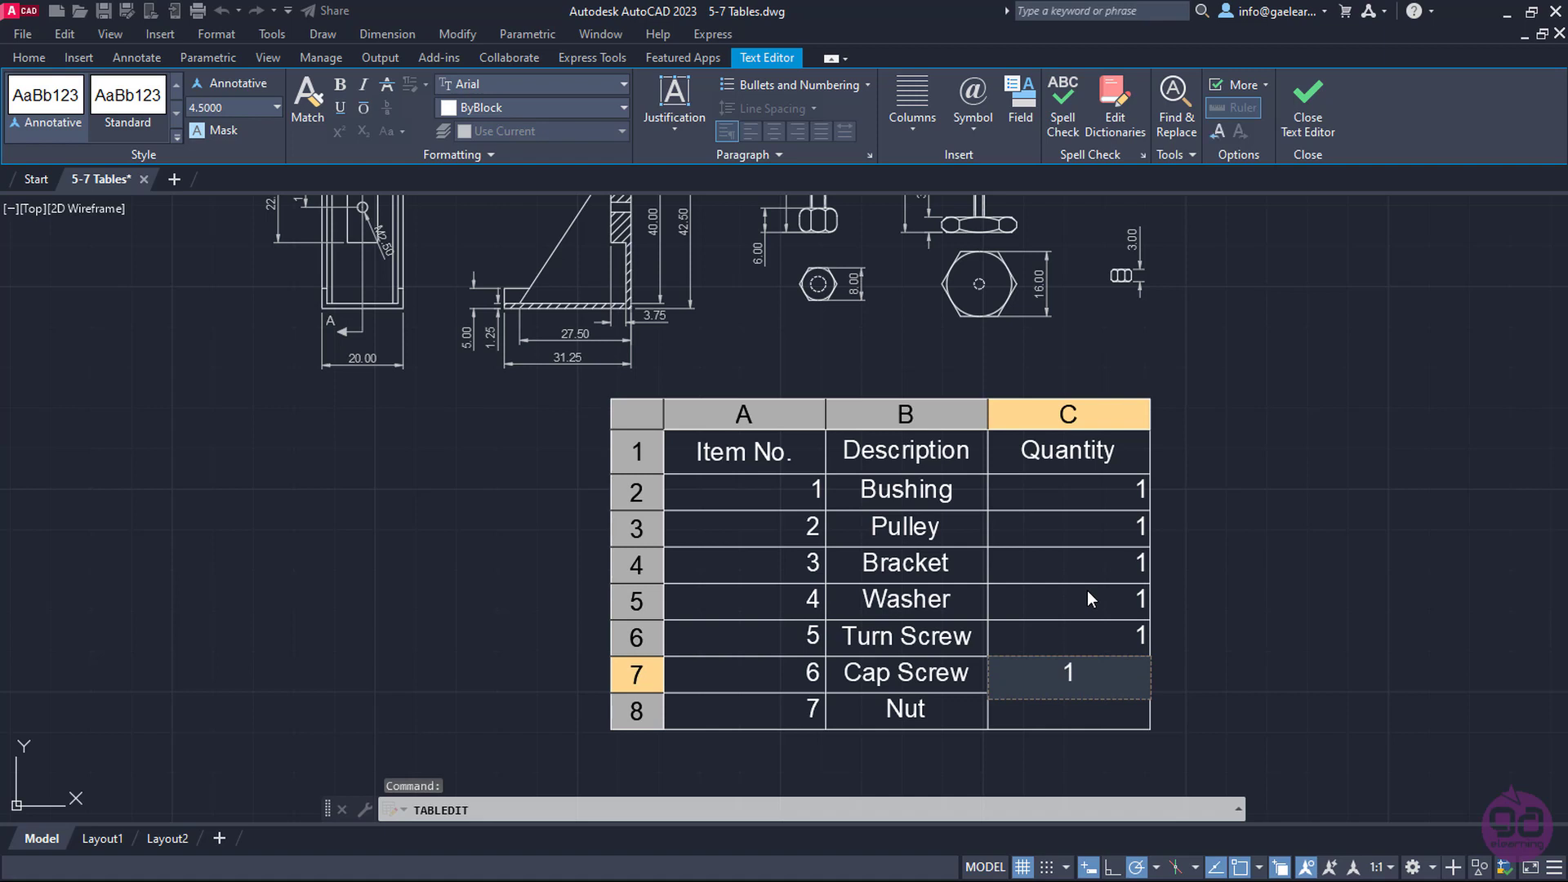
key(Return)
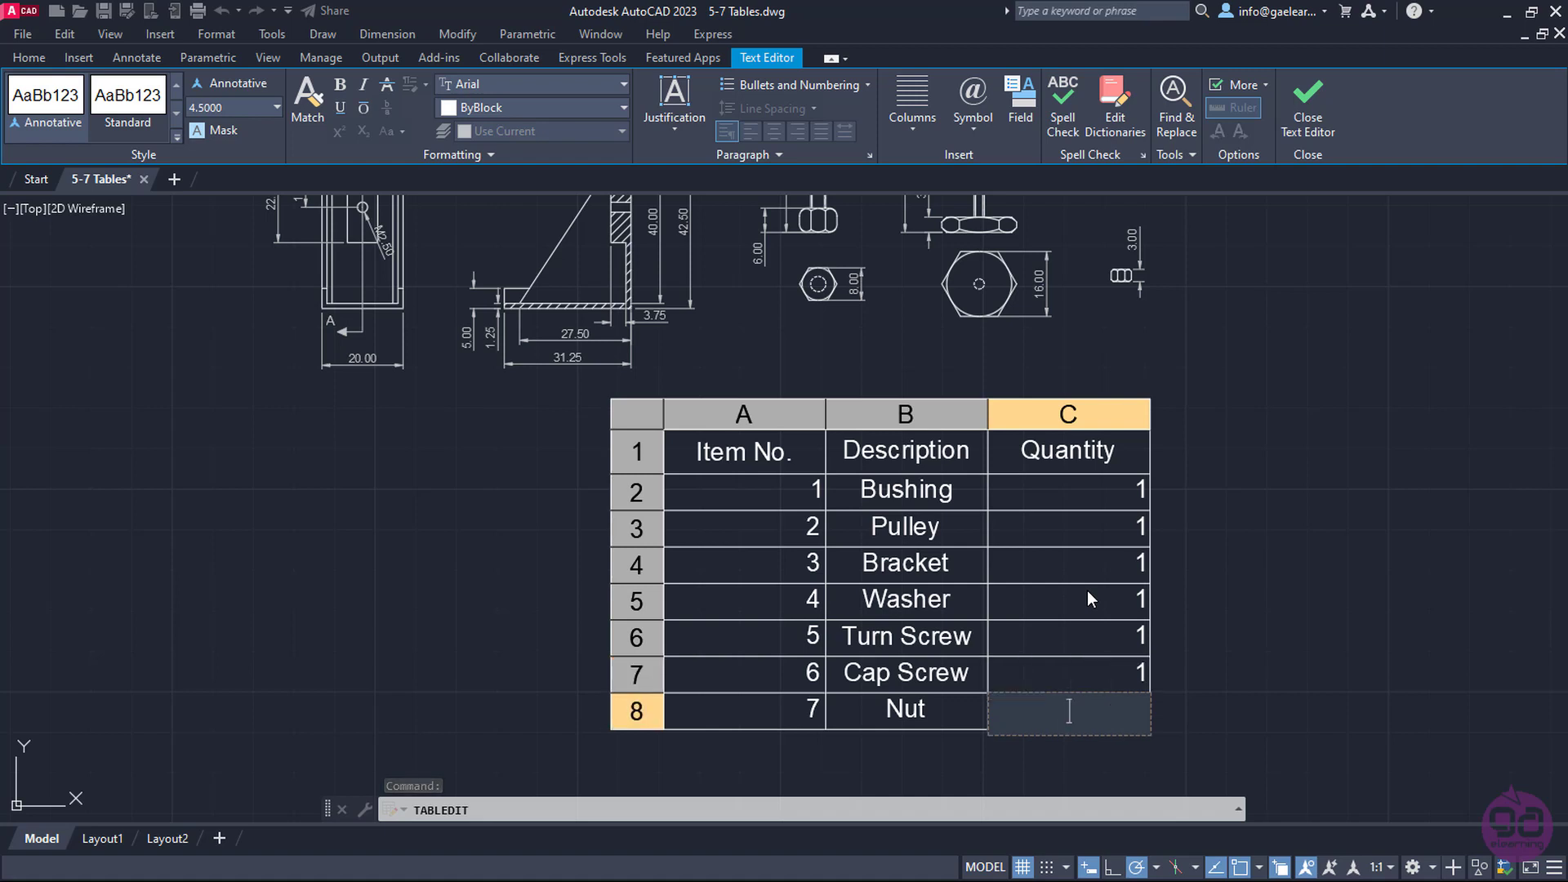
text(2)
key(Return)
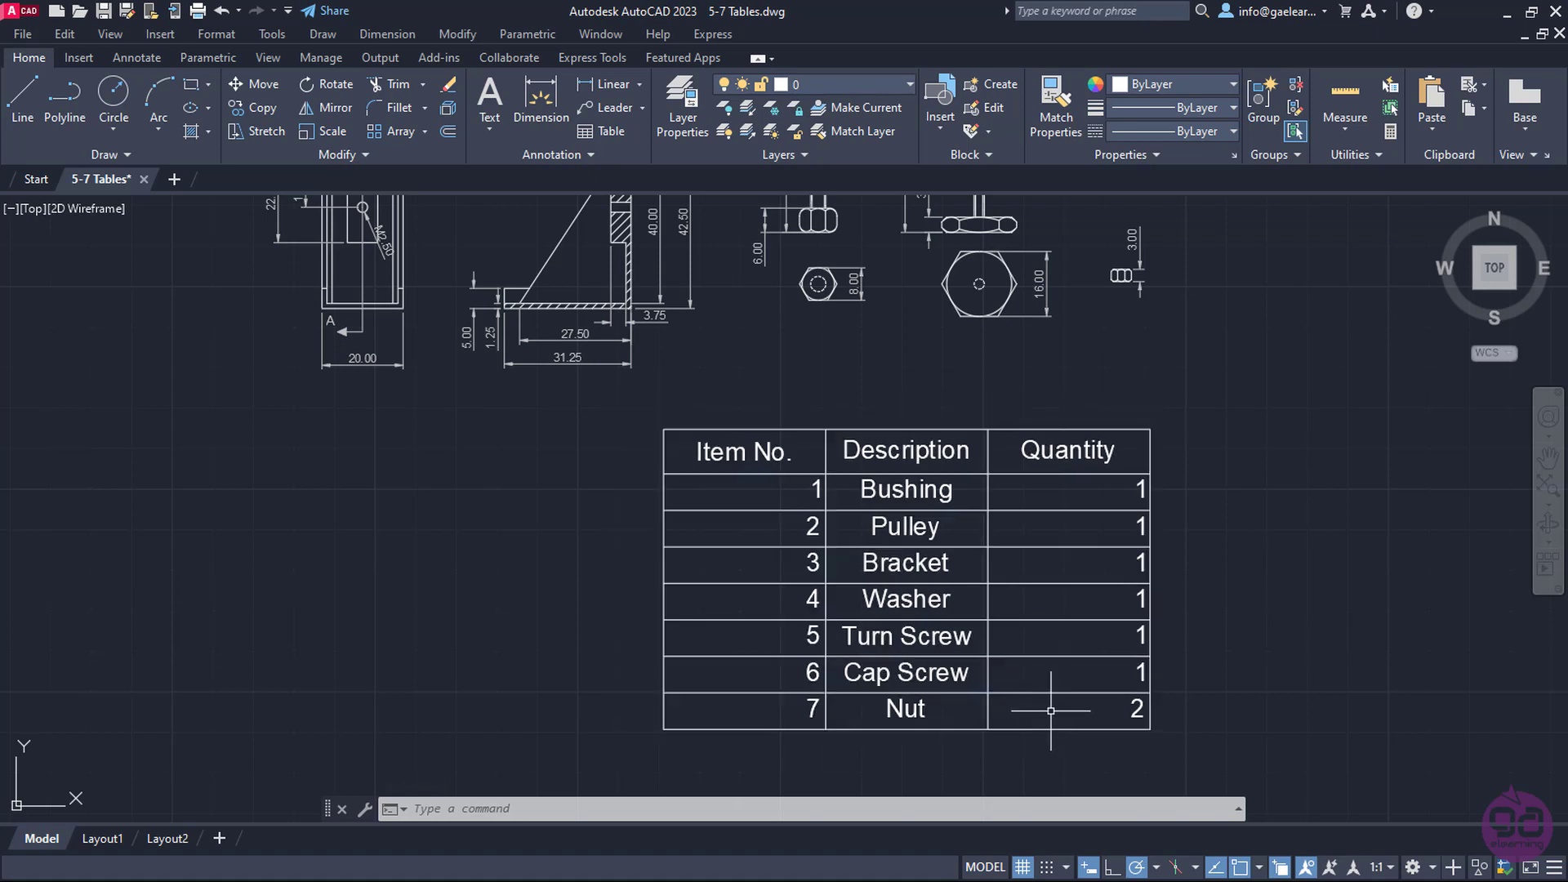
Window-select cells A2:C8 and set their cell alignment to Middle Center
click(1051, 711)
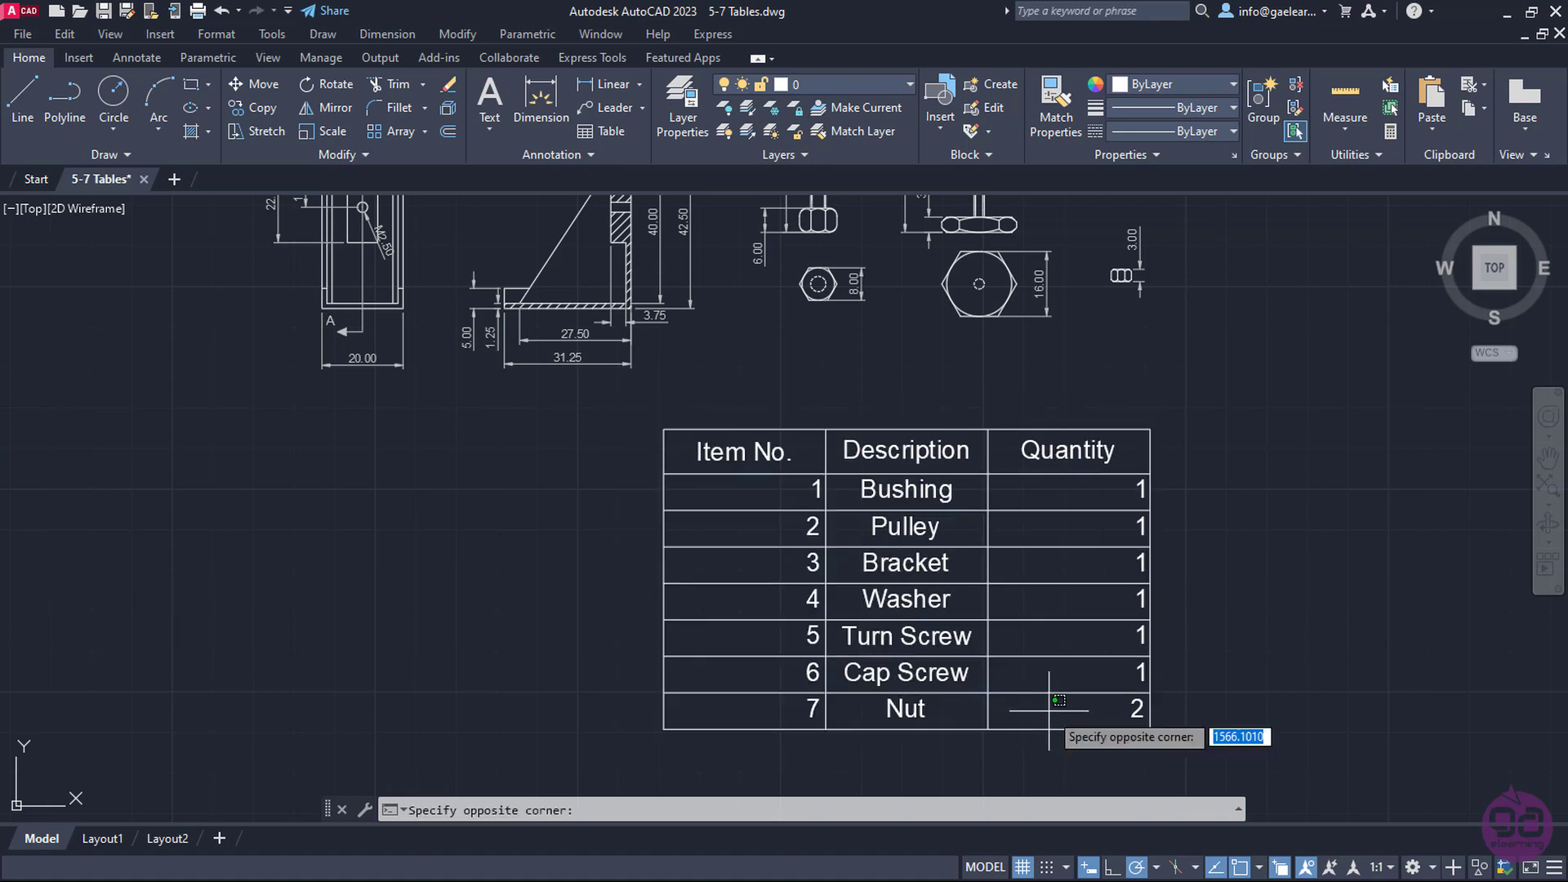
click(818, 494)
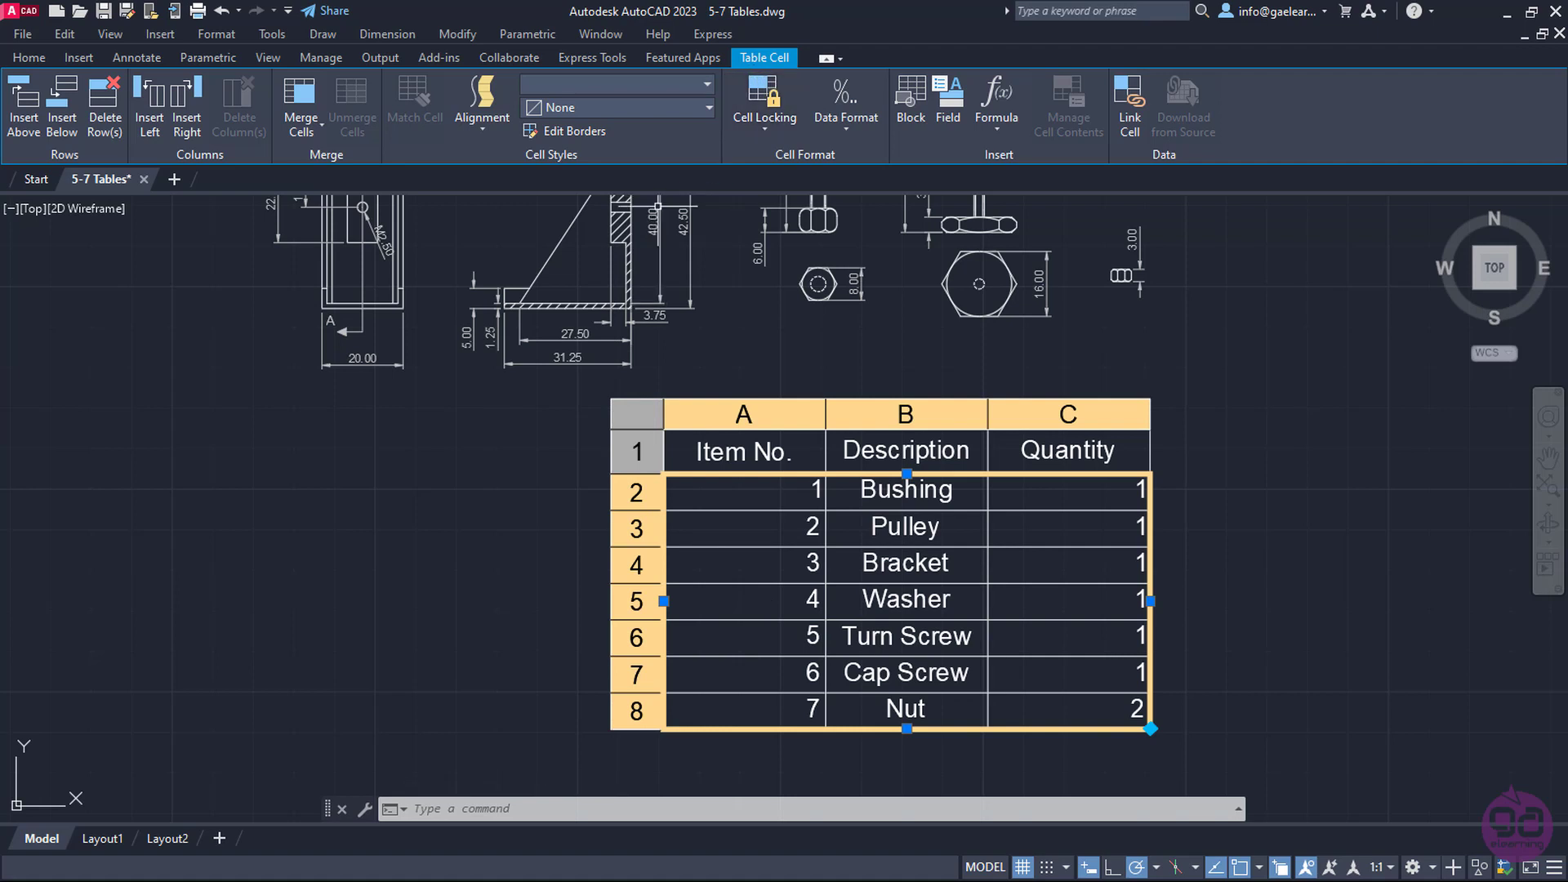
click(489, 134)
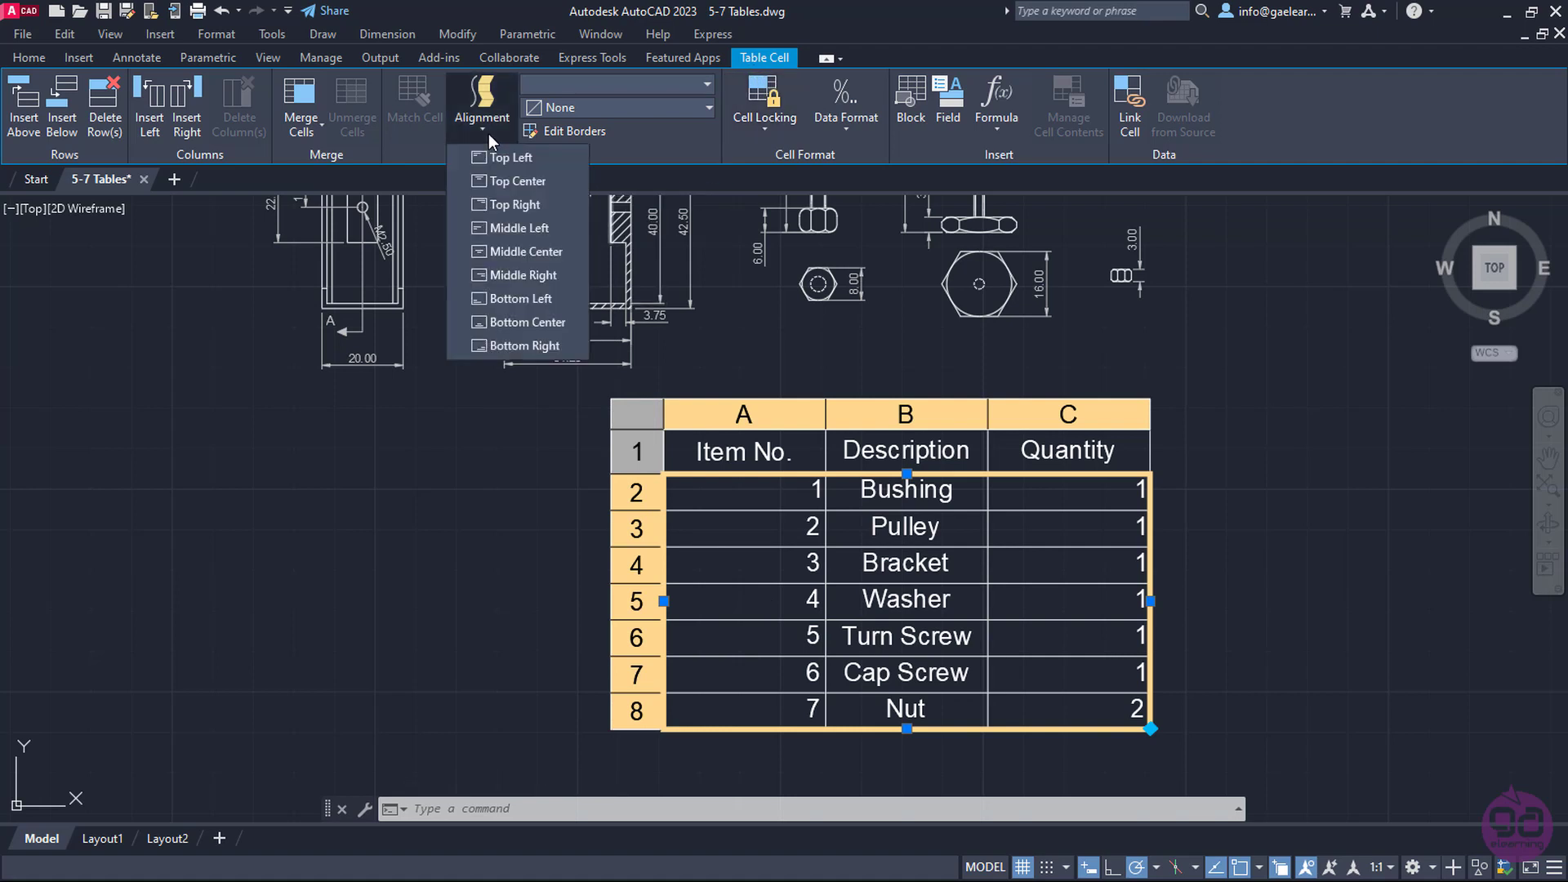
click(519, 253)
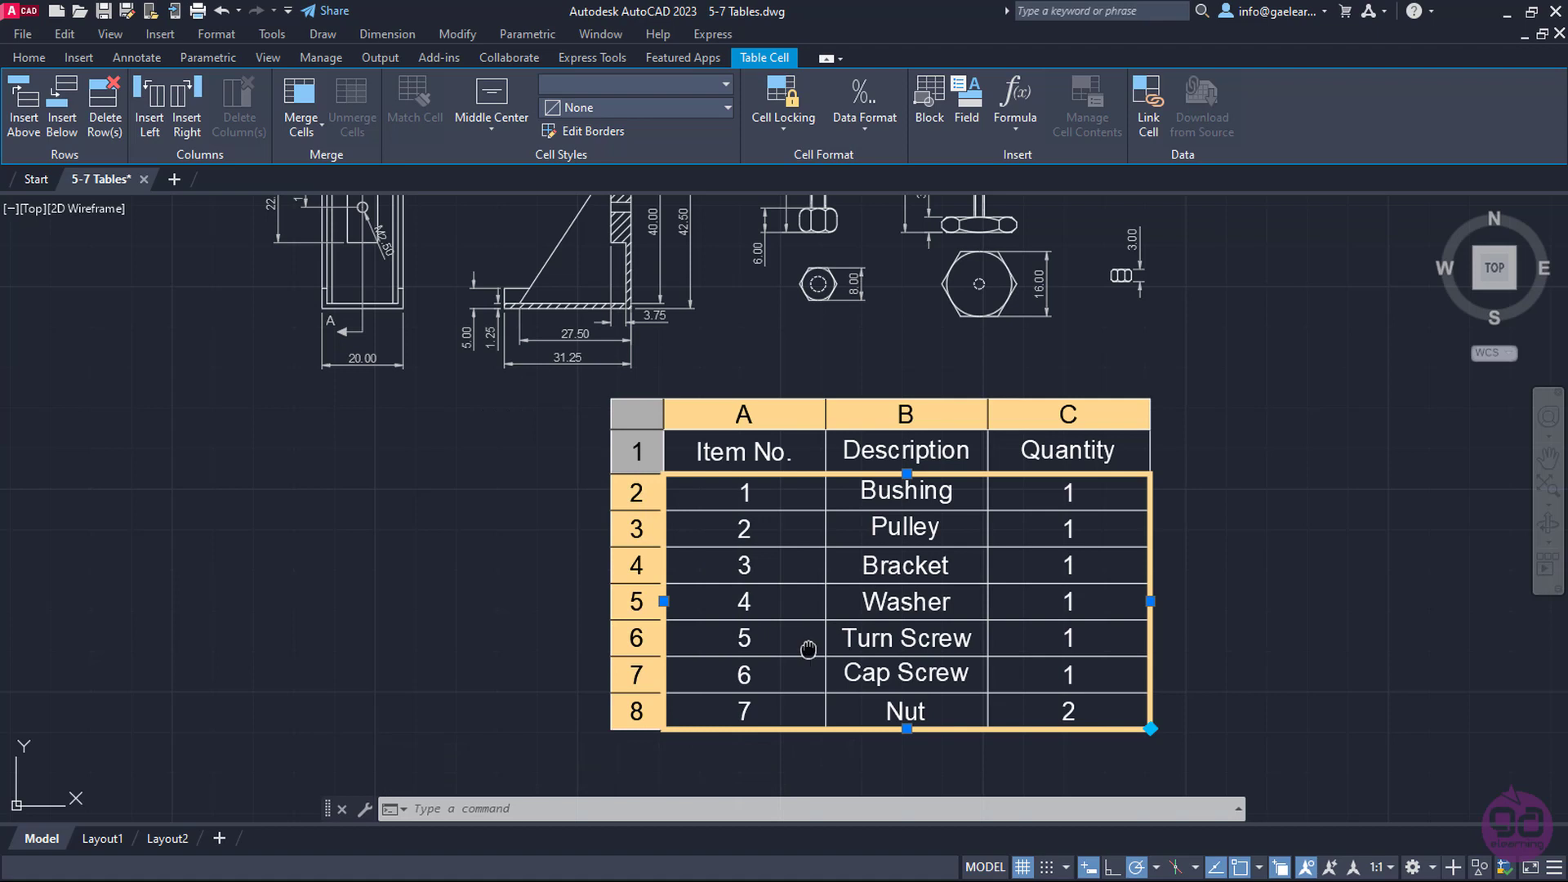
middle_drag(809, 649, 799, 596)
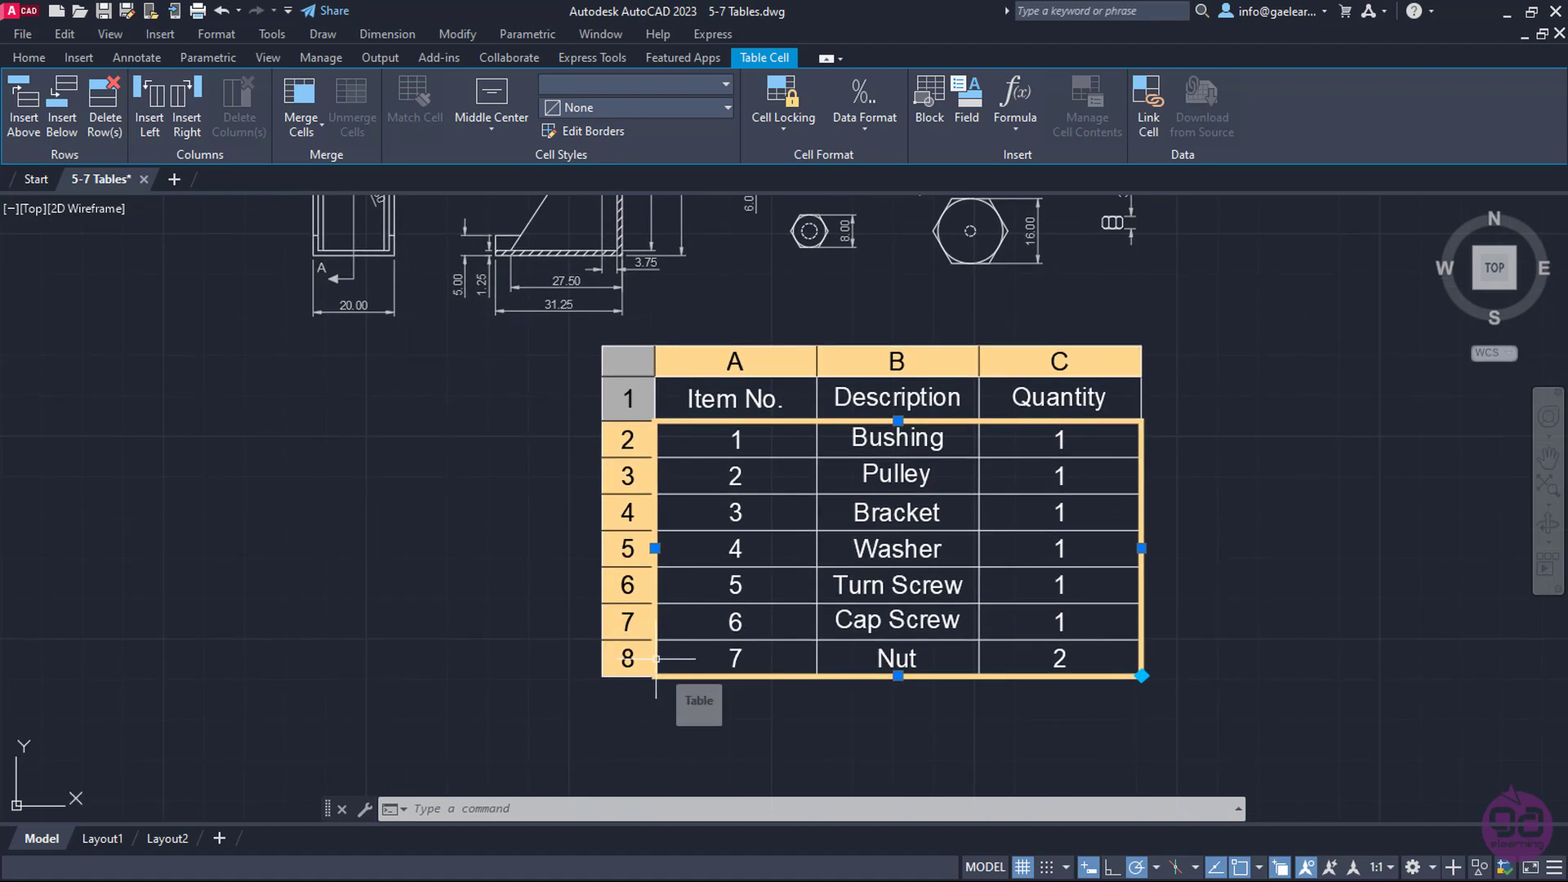
With Nut quantity cell C8 selected, insert rows below the Nut row using Insert Below
click(1062, 651)
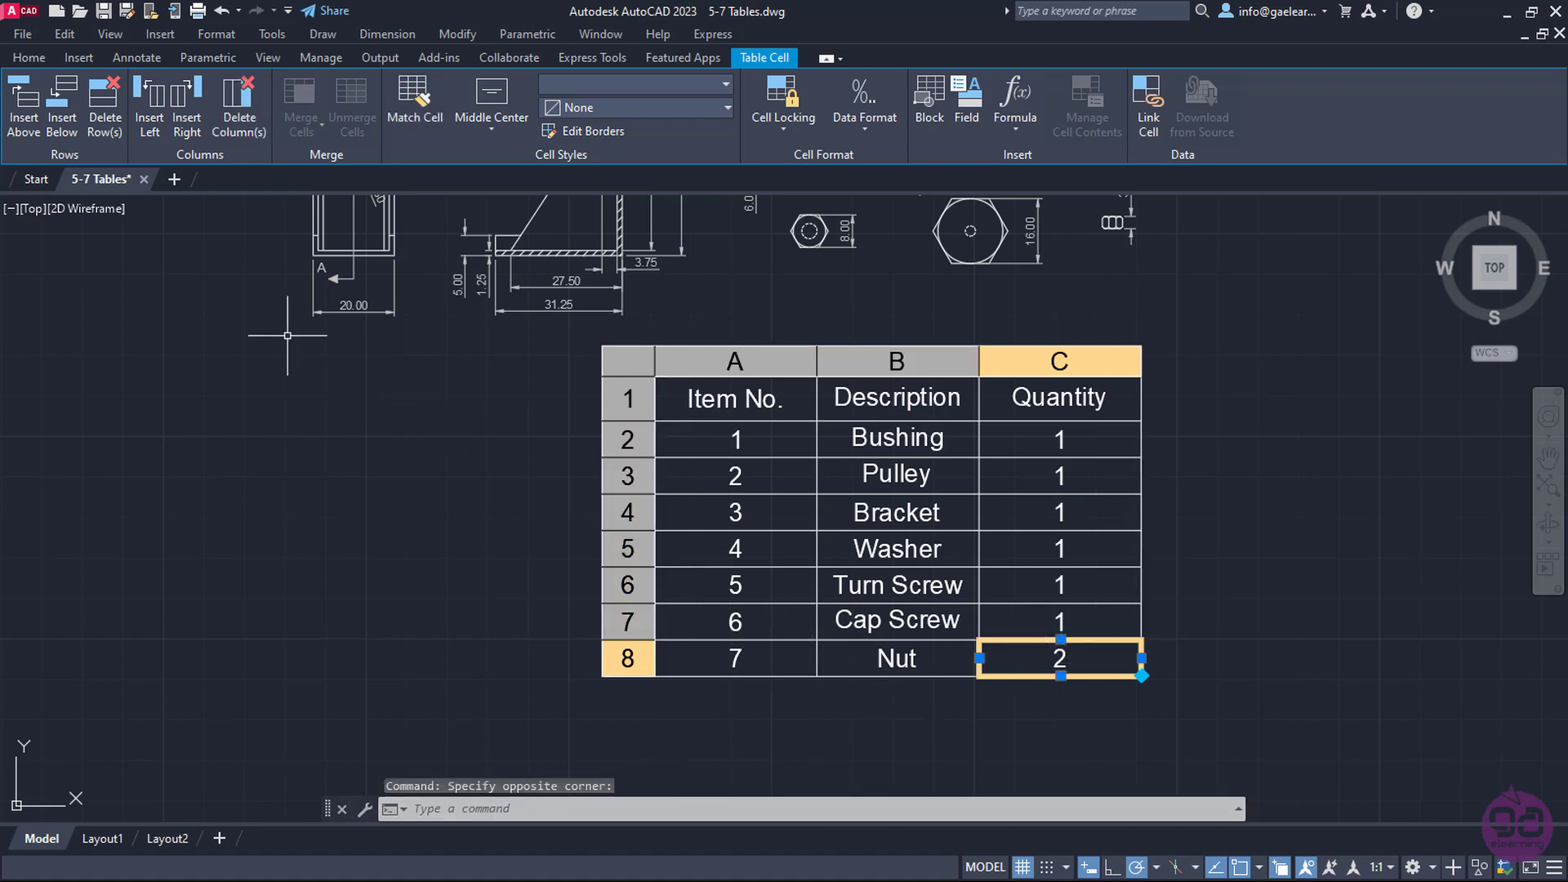
click(65, 133)
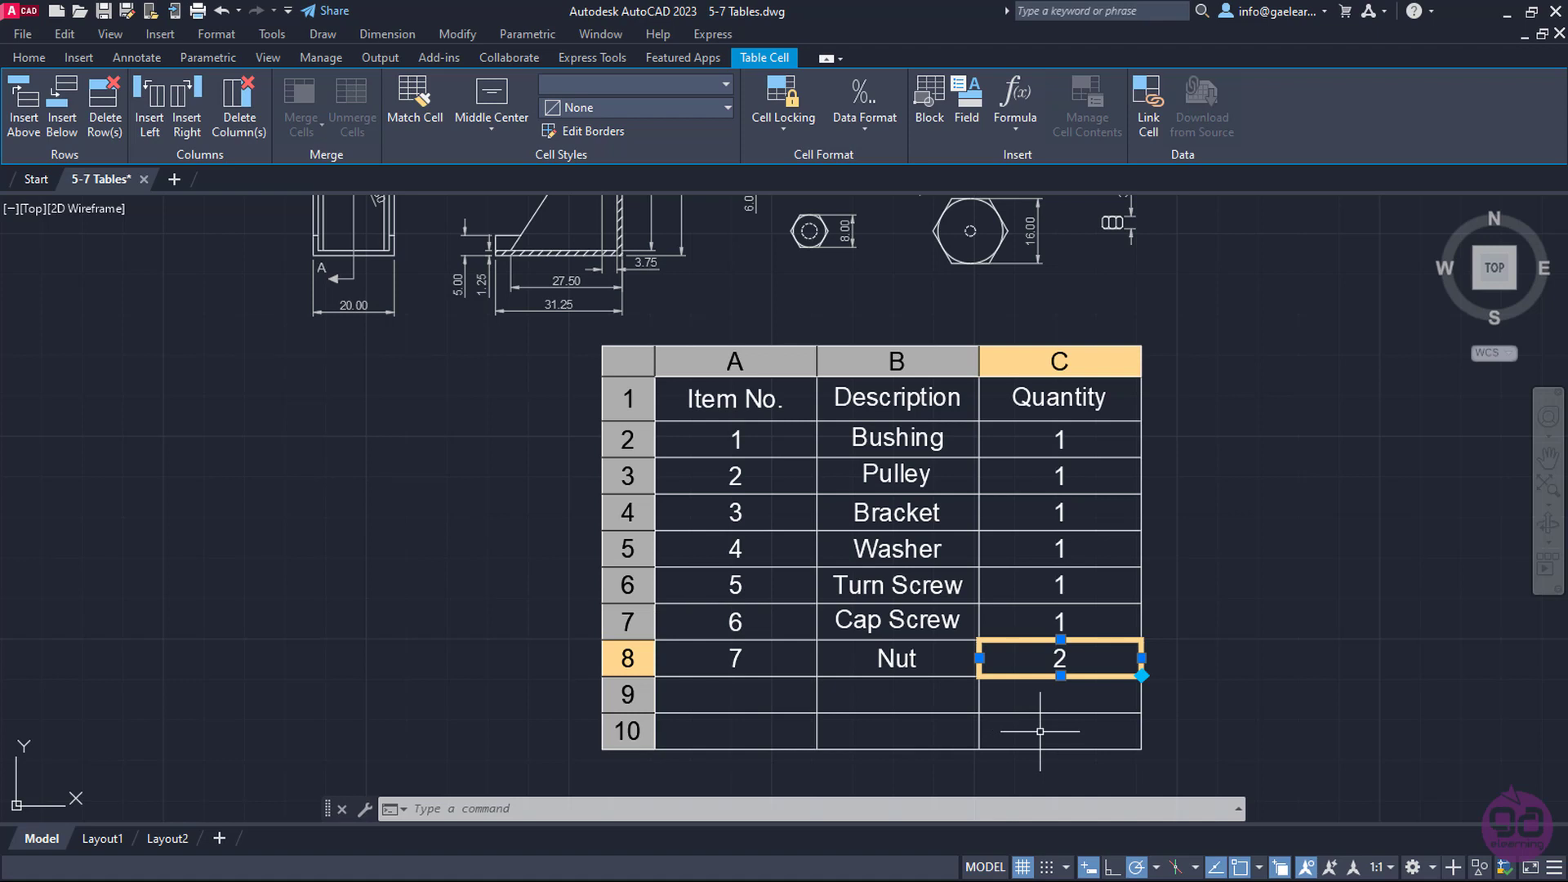
Select cells A9:C10 and apply Merge All to combine them into one cell
drag(1039, 731, 790, 700)
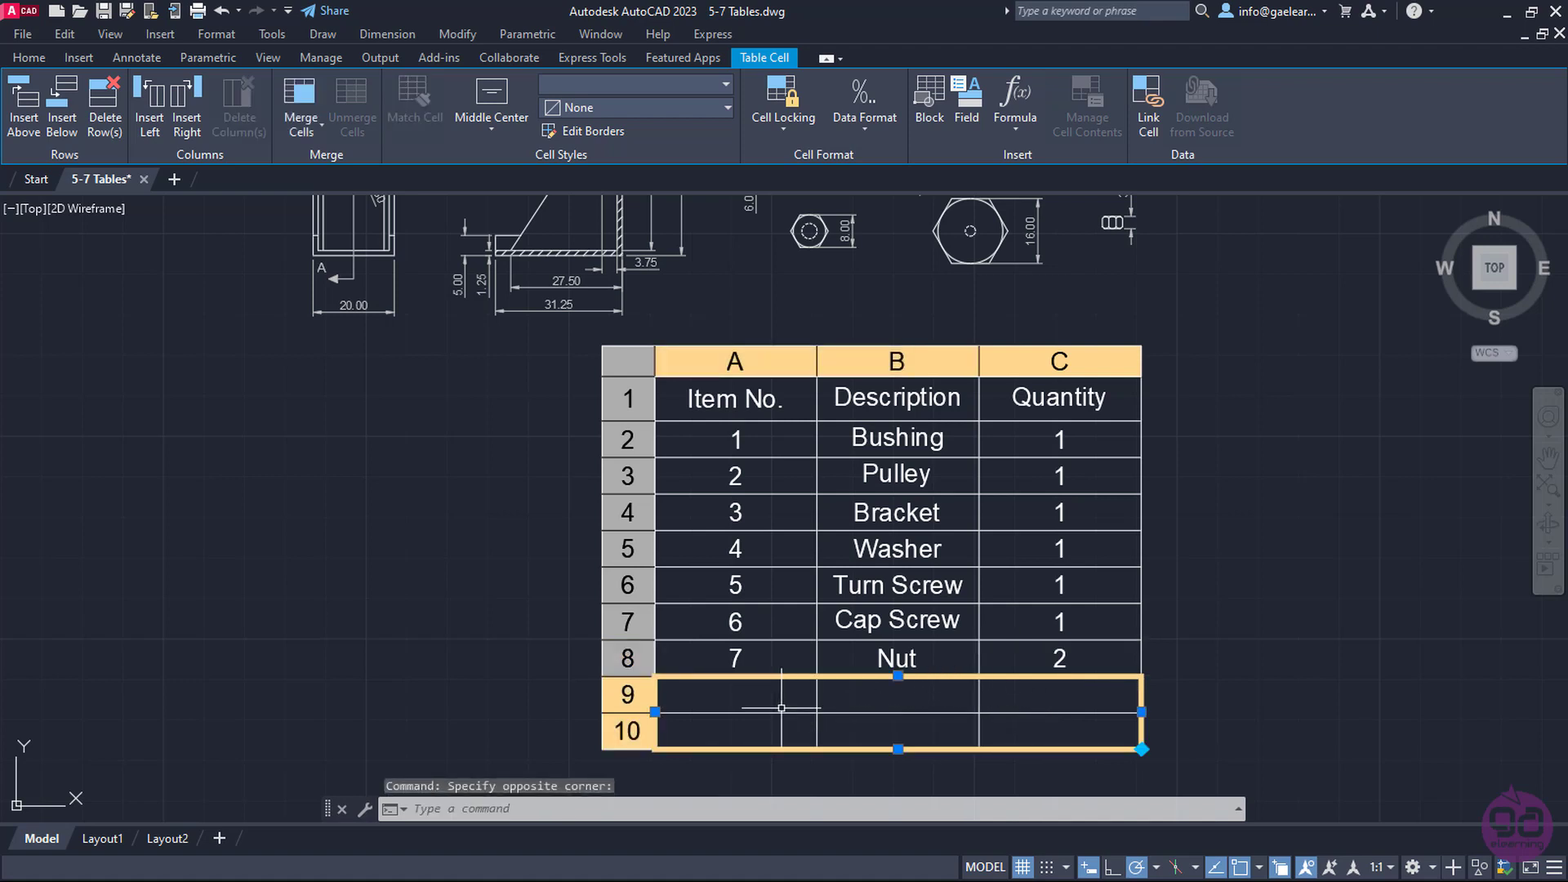
click(302, 112)
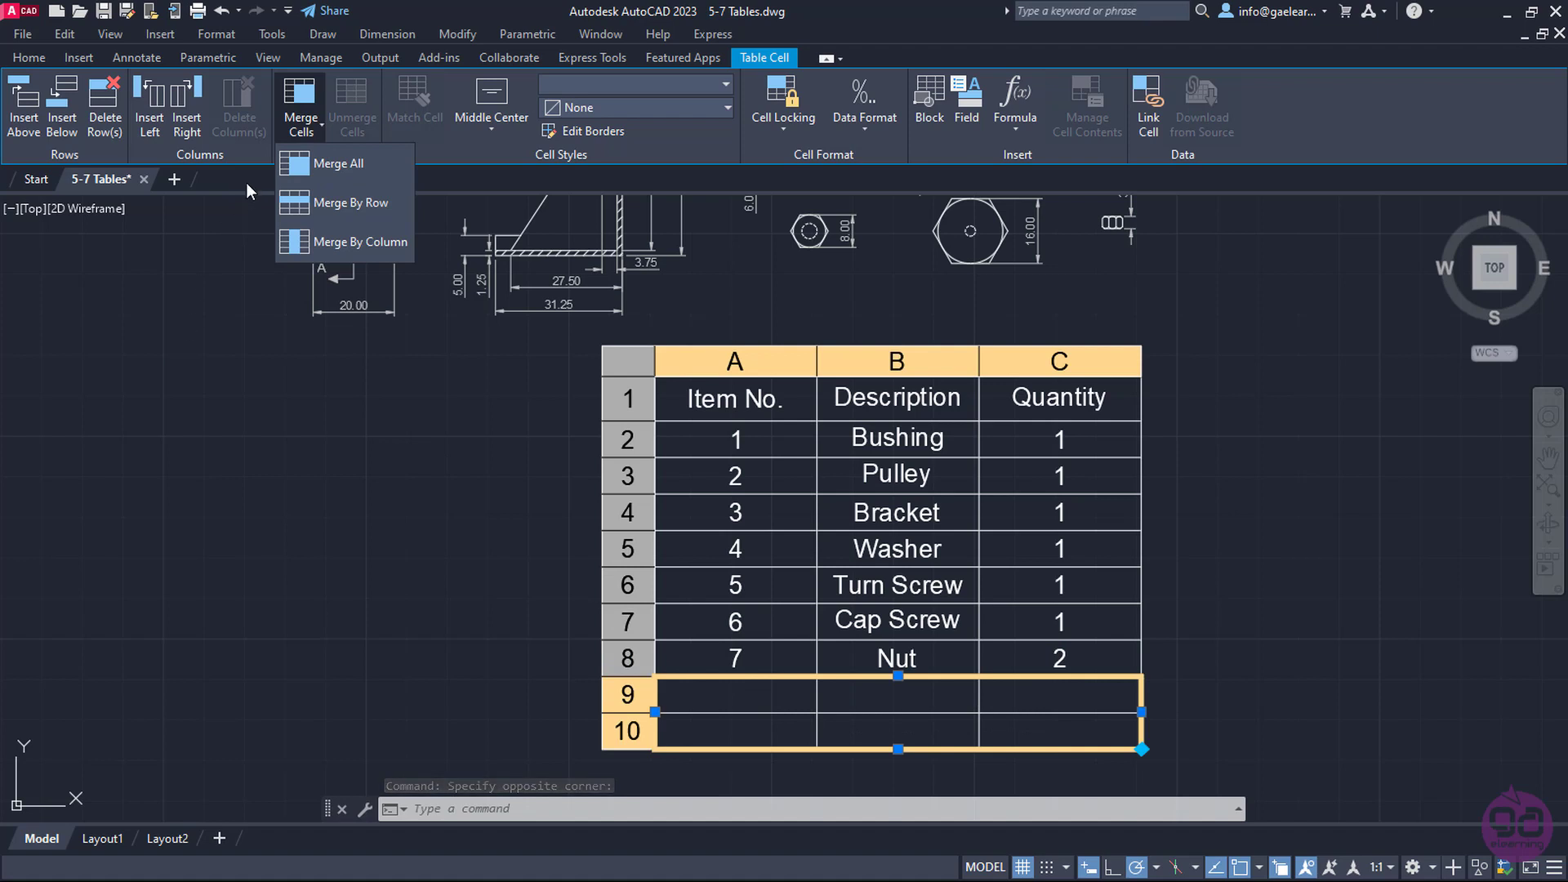
click(309, 163)
middle_drag(433, 641, 445, 603)
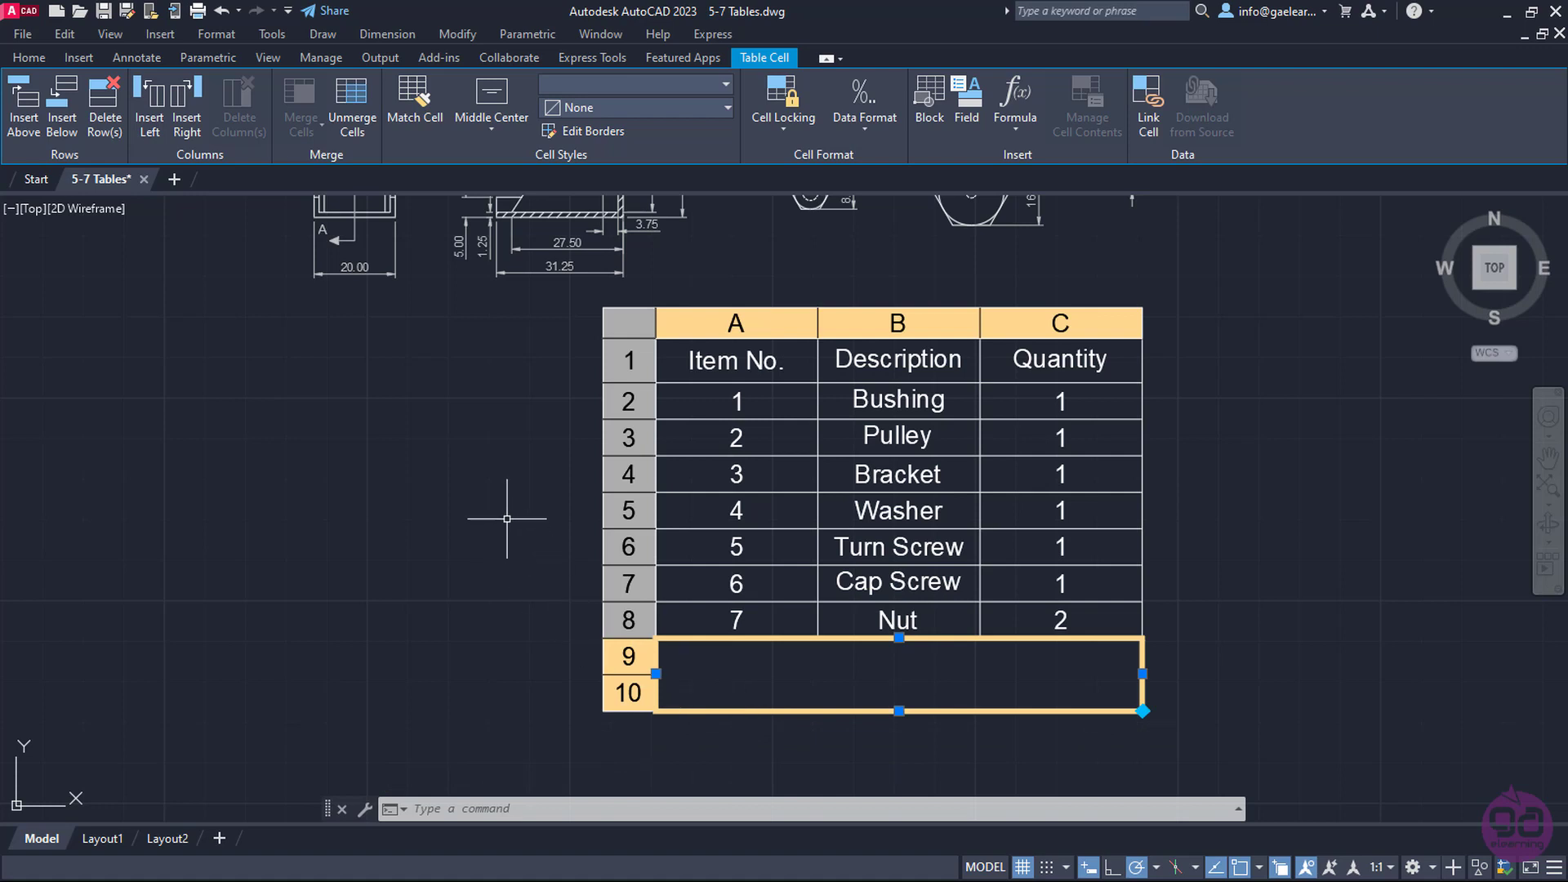
Unmerge the merged cell and delete empty rows 9 and 10 so the table ends at Nut
click(343, 120)
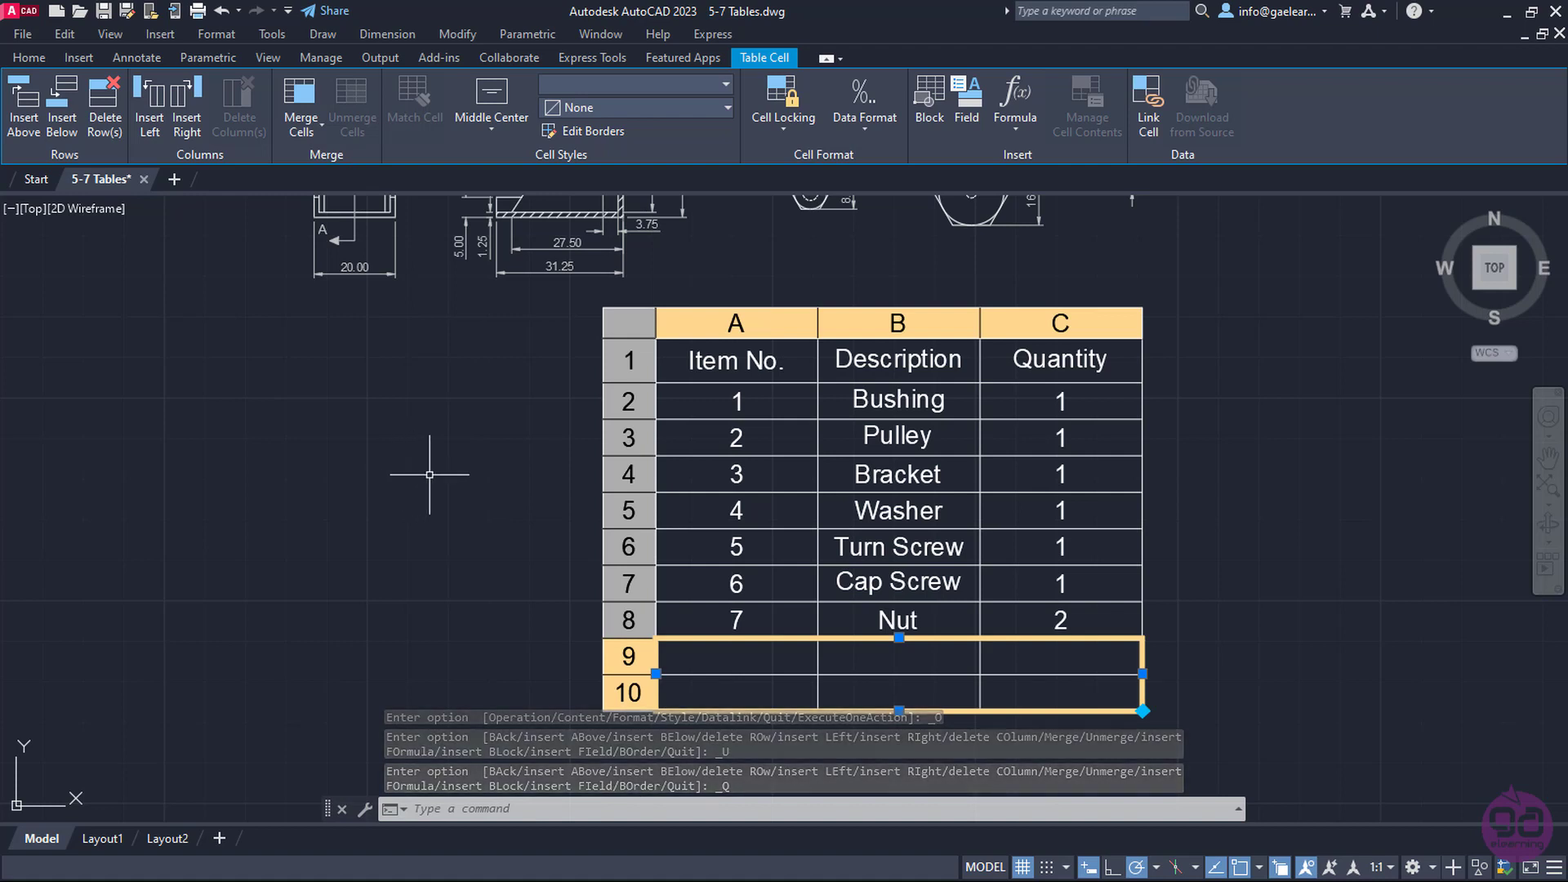
click(106, 135)
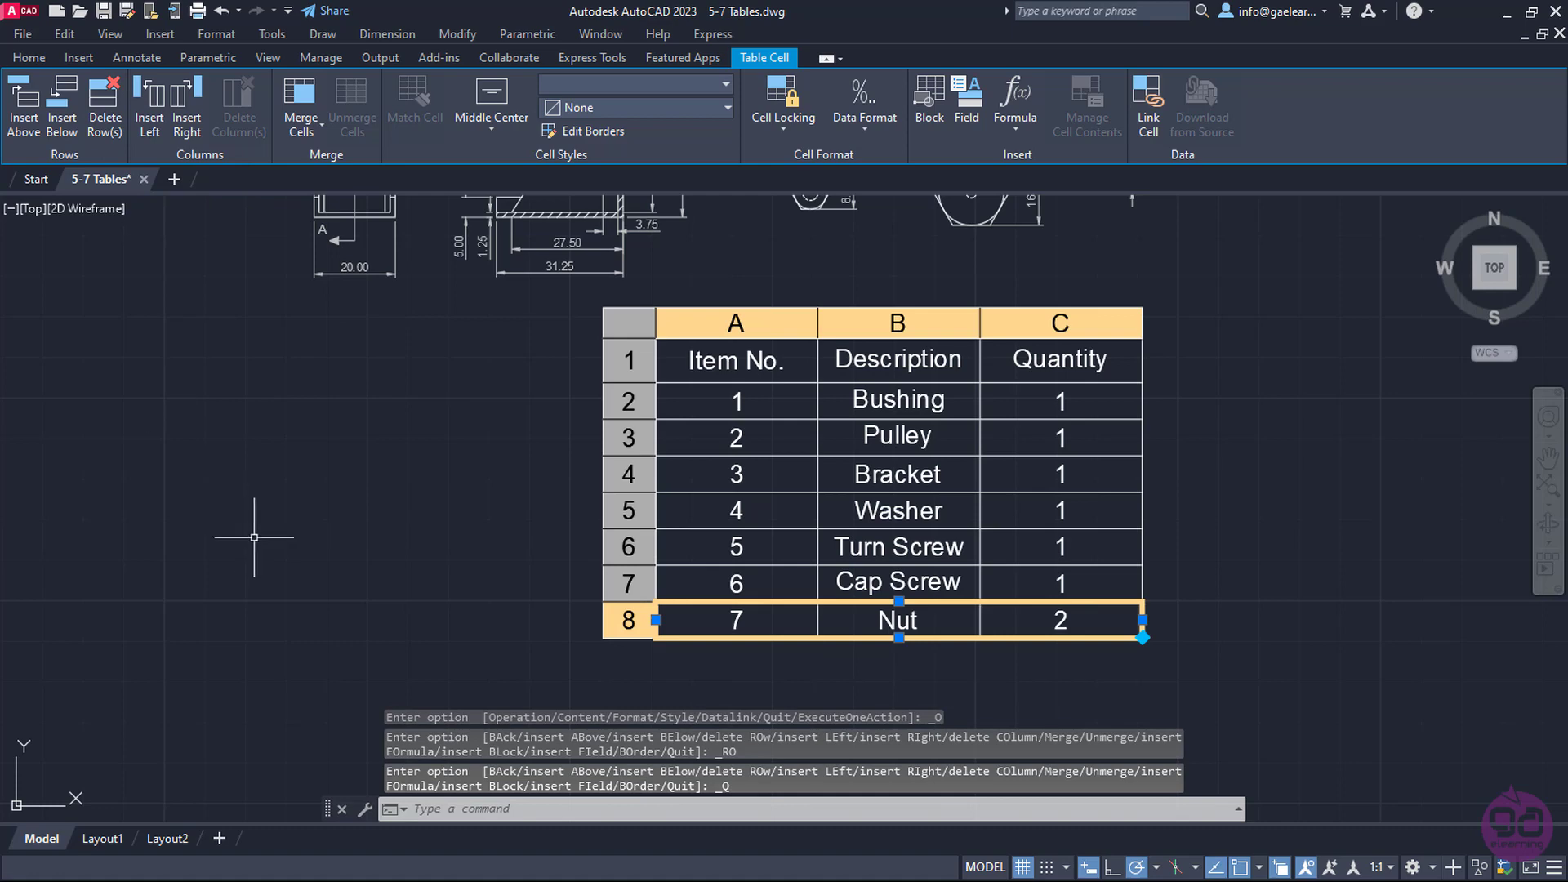